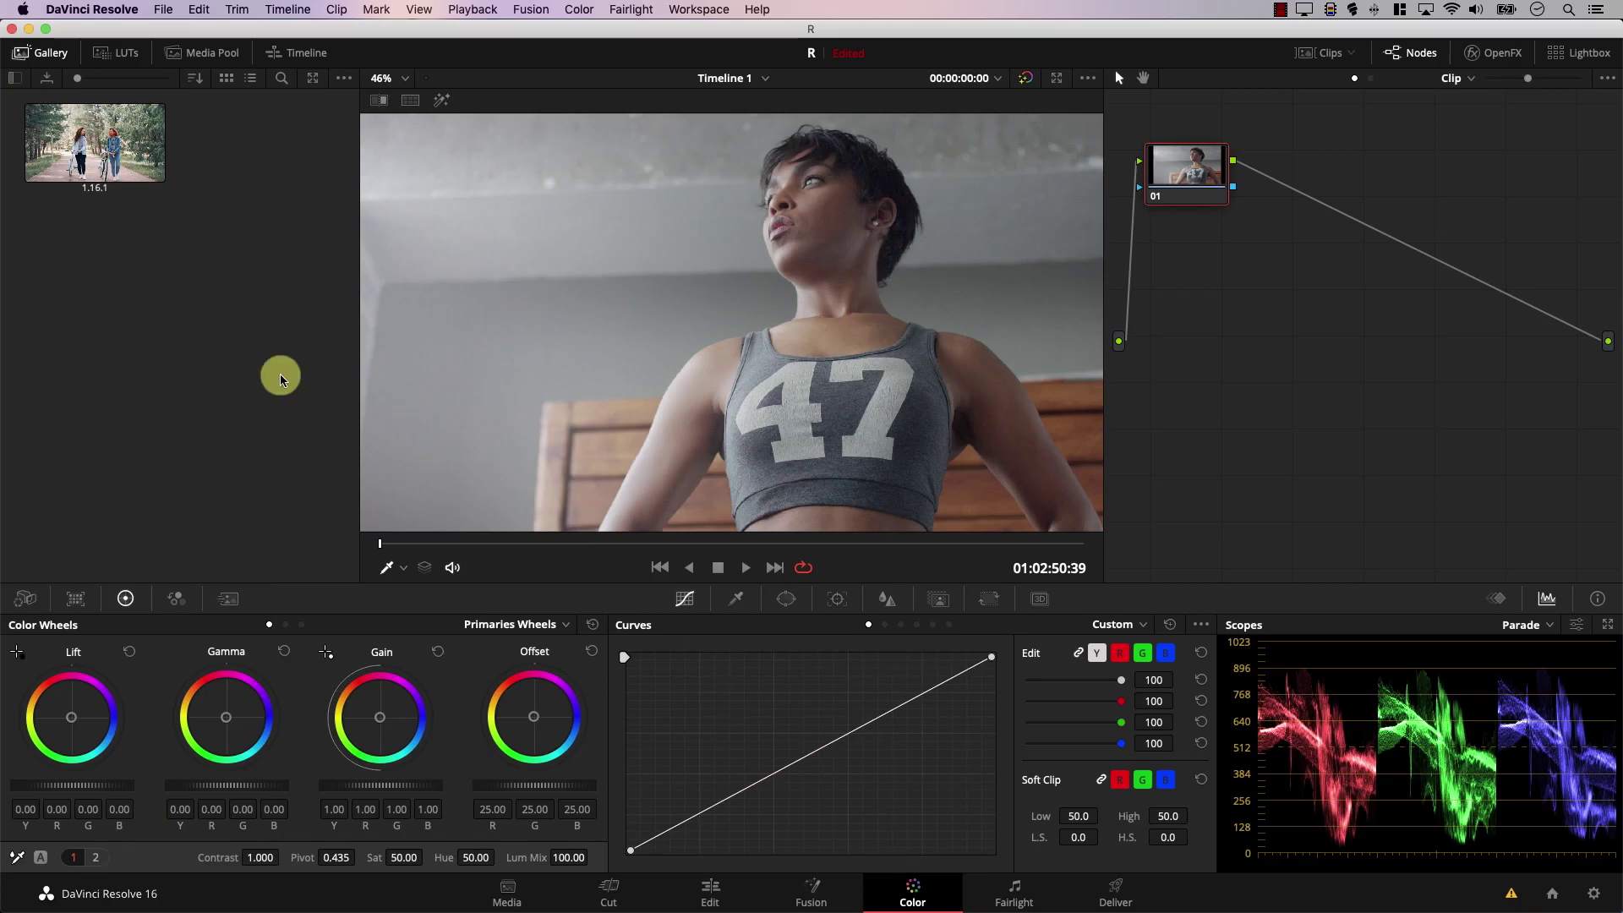
In General Options, enable 'Luminance mixer defaults to zero', disable 'Use S-curve for Contrast', and save.
{"action": "left_click", "coordinate": [1590, 892]}
{"action": "left_click", "coordinate": [454, 269]}
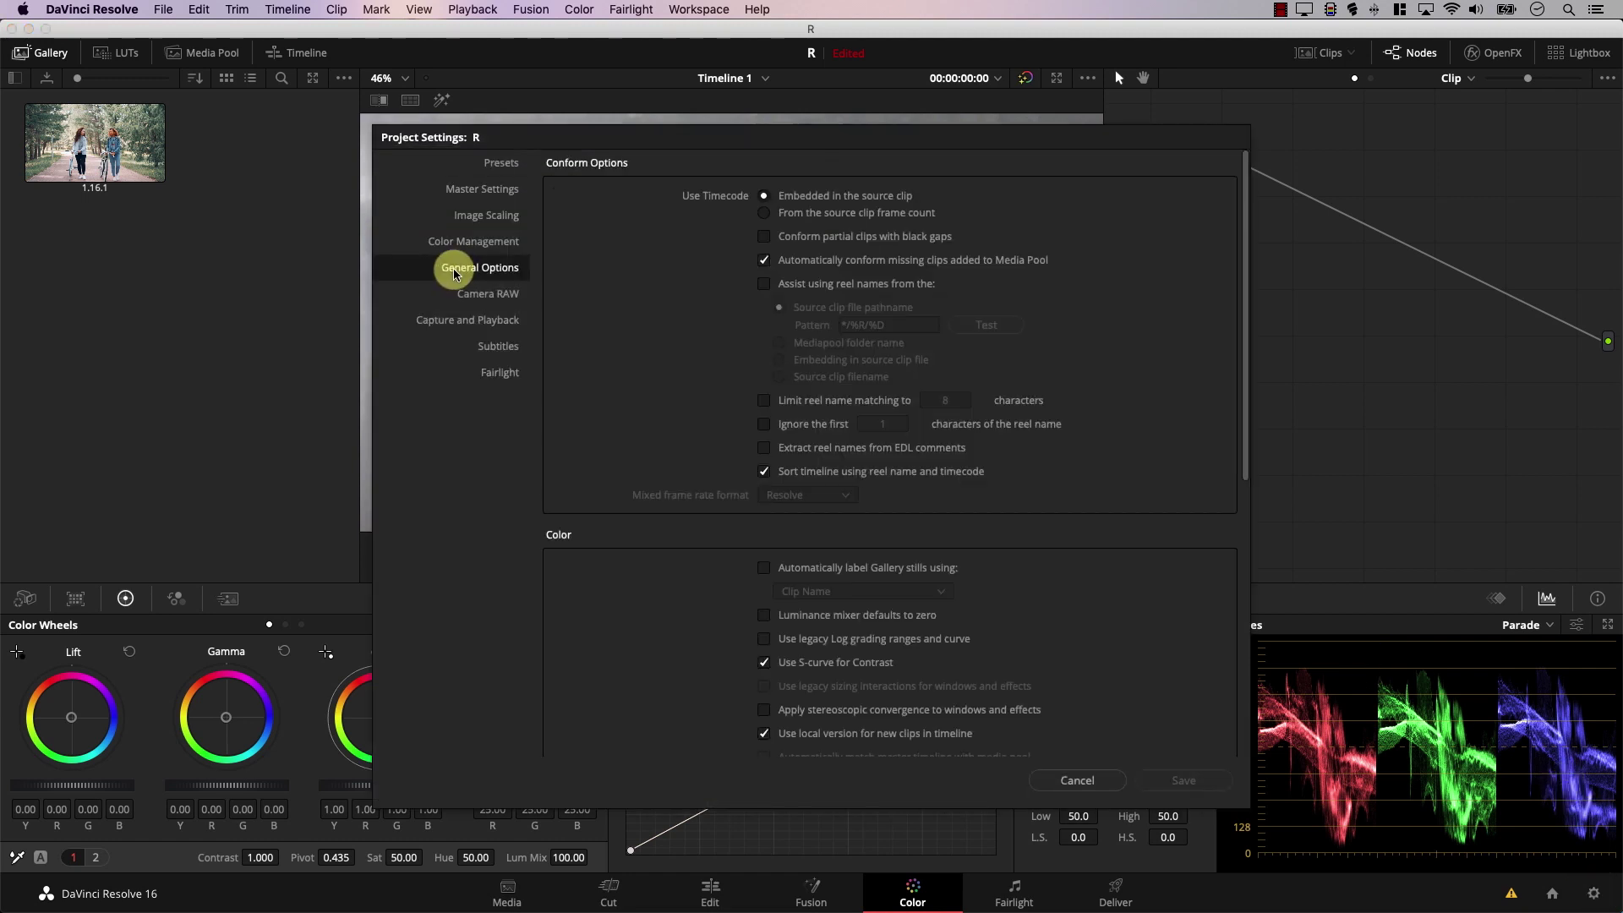
{"action": "scroll", "coordinate": [683, 615], "scroll_direction": "down", "scroll_amount": 3}
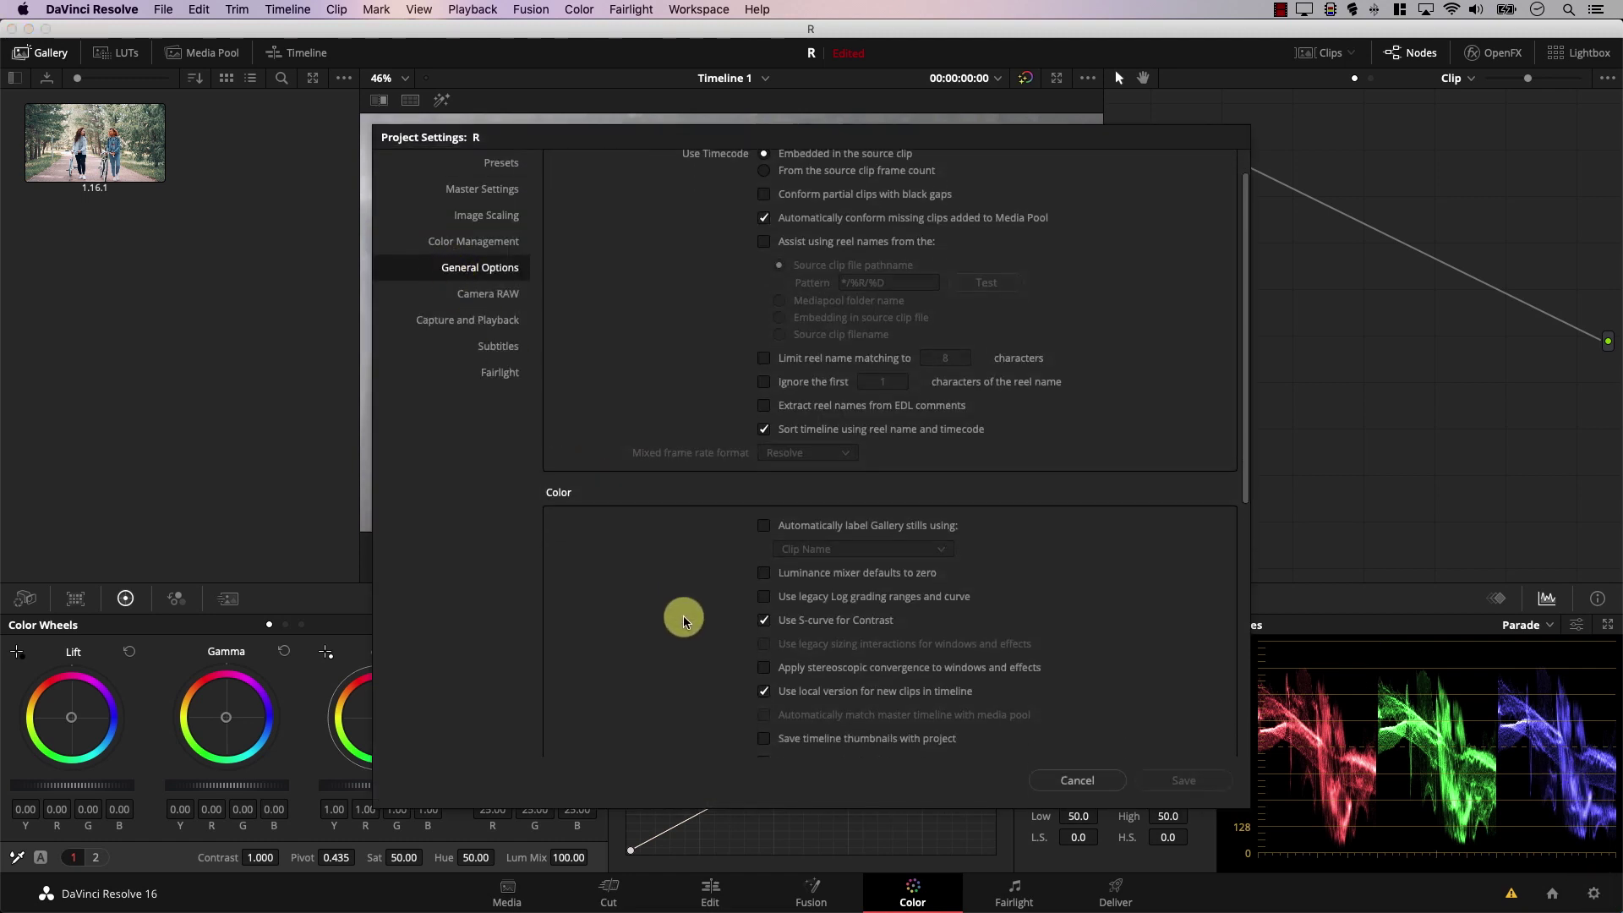
{"action": "scroll", "coordinate": [625, 507], "scroll_direction": "down", "scroll_amount": 2}
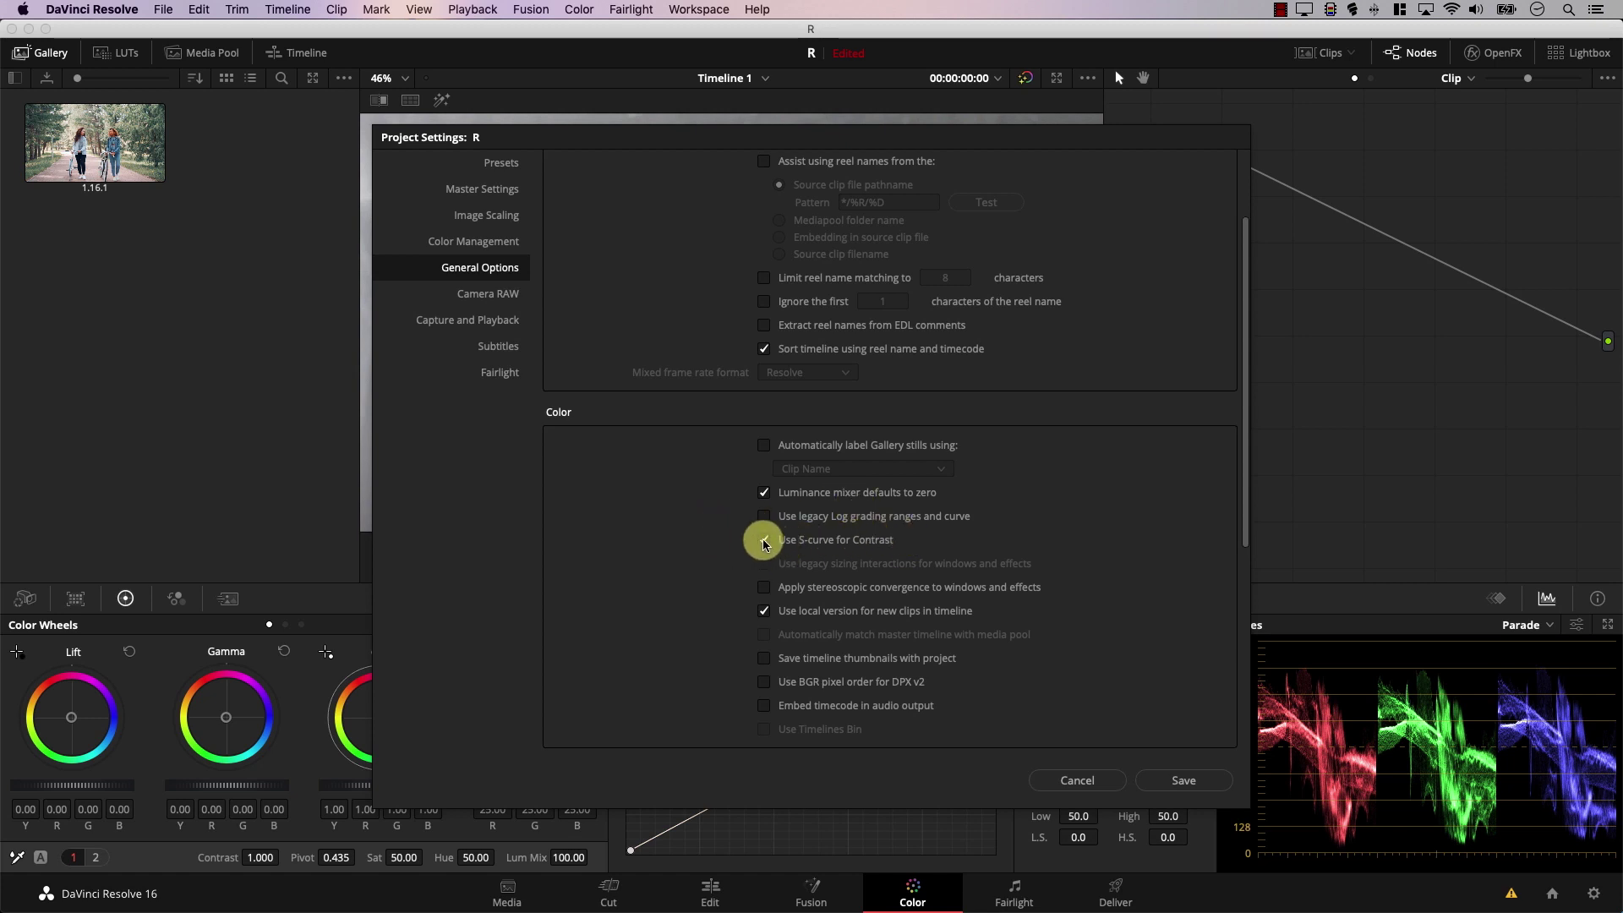
{"action": "left_click", "coordinate": [1176, 783]}
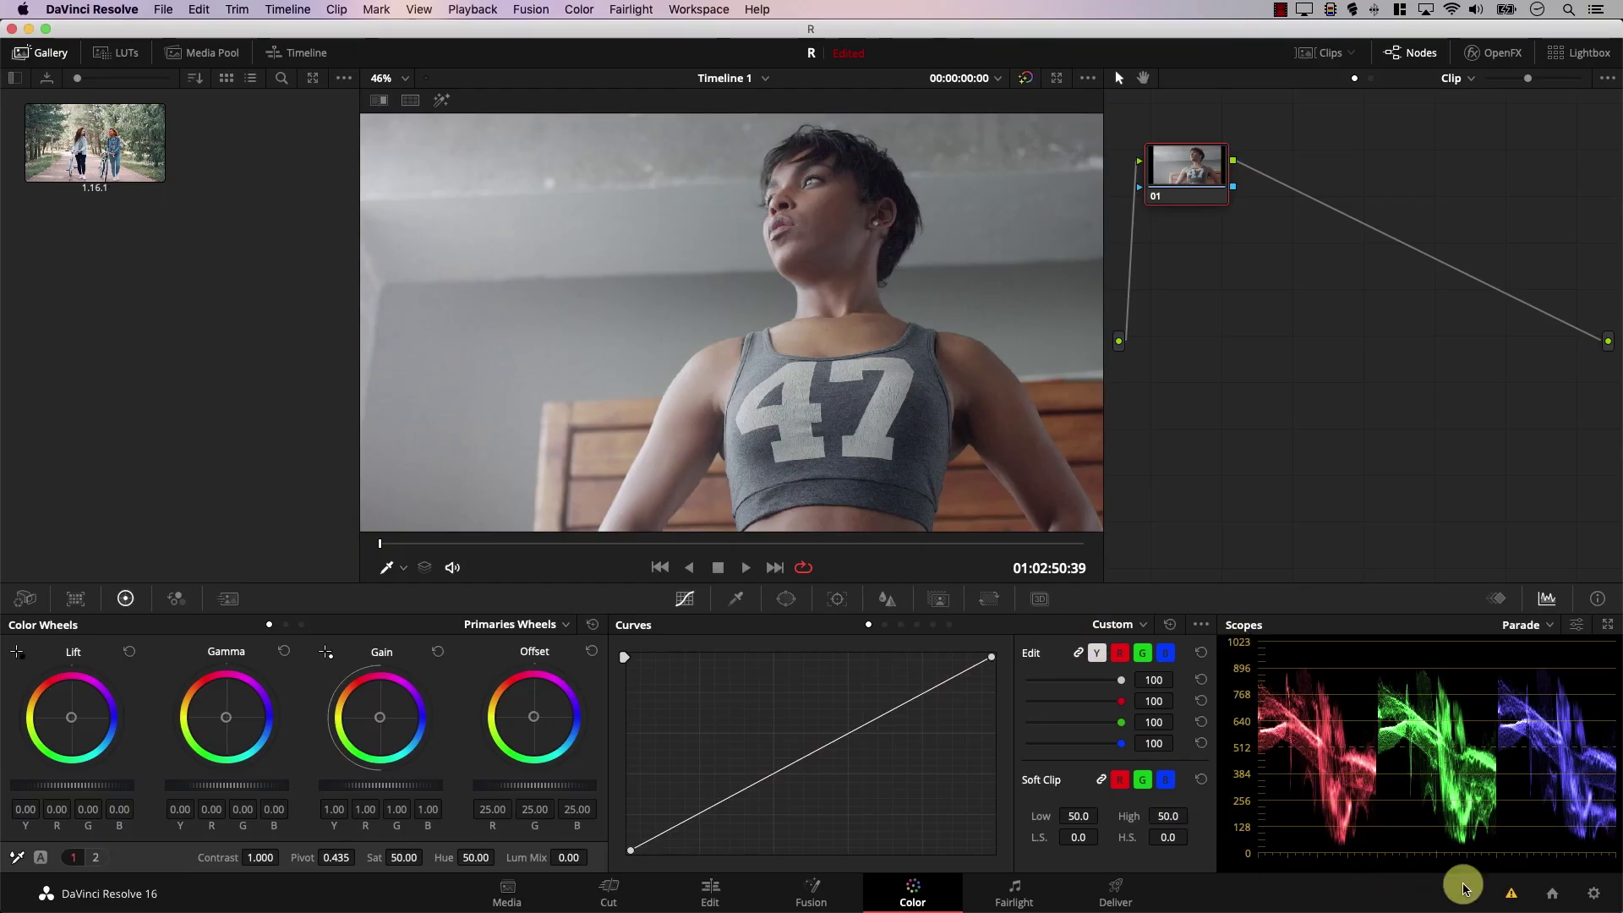
In Project Settings, untick 'Luminance mixer defaults to zero', tick 'Use S-curve for Contrast', and save.
{"action": "left_click", "coordinate": [1585, 893]}
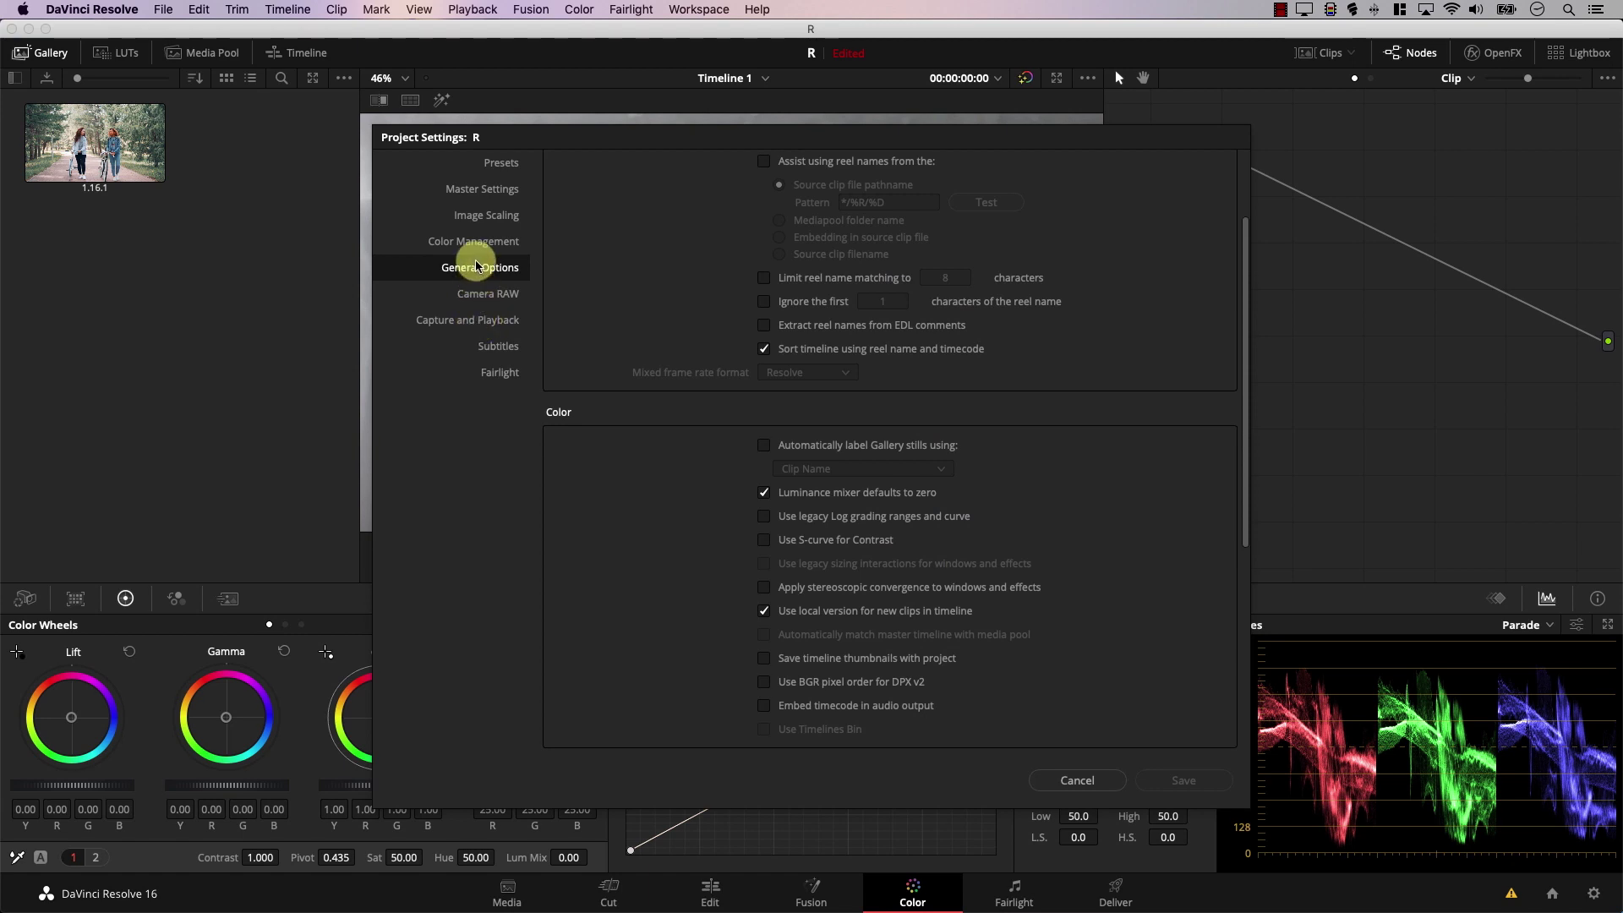
{"action": "left_click", "coordinate": [764, 494]}
{"action": "left_click", "coordinate": [764, 540]}
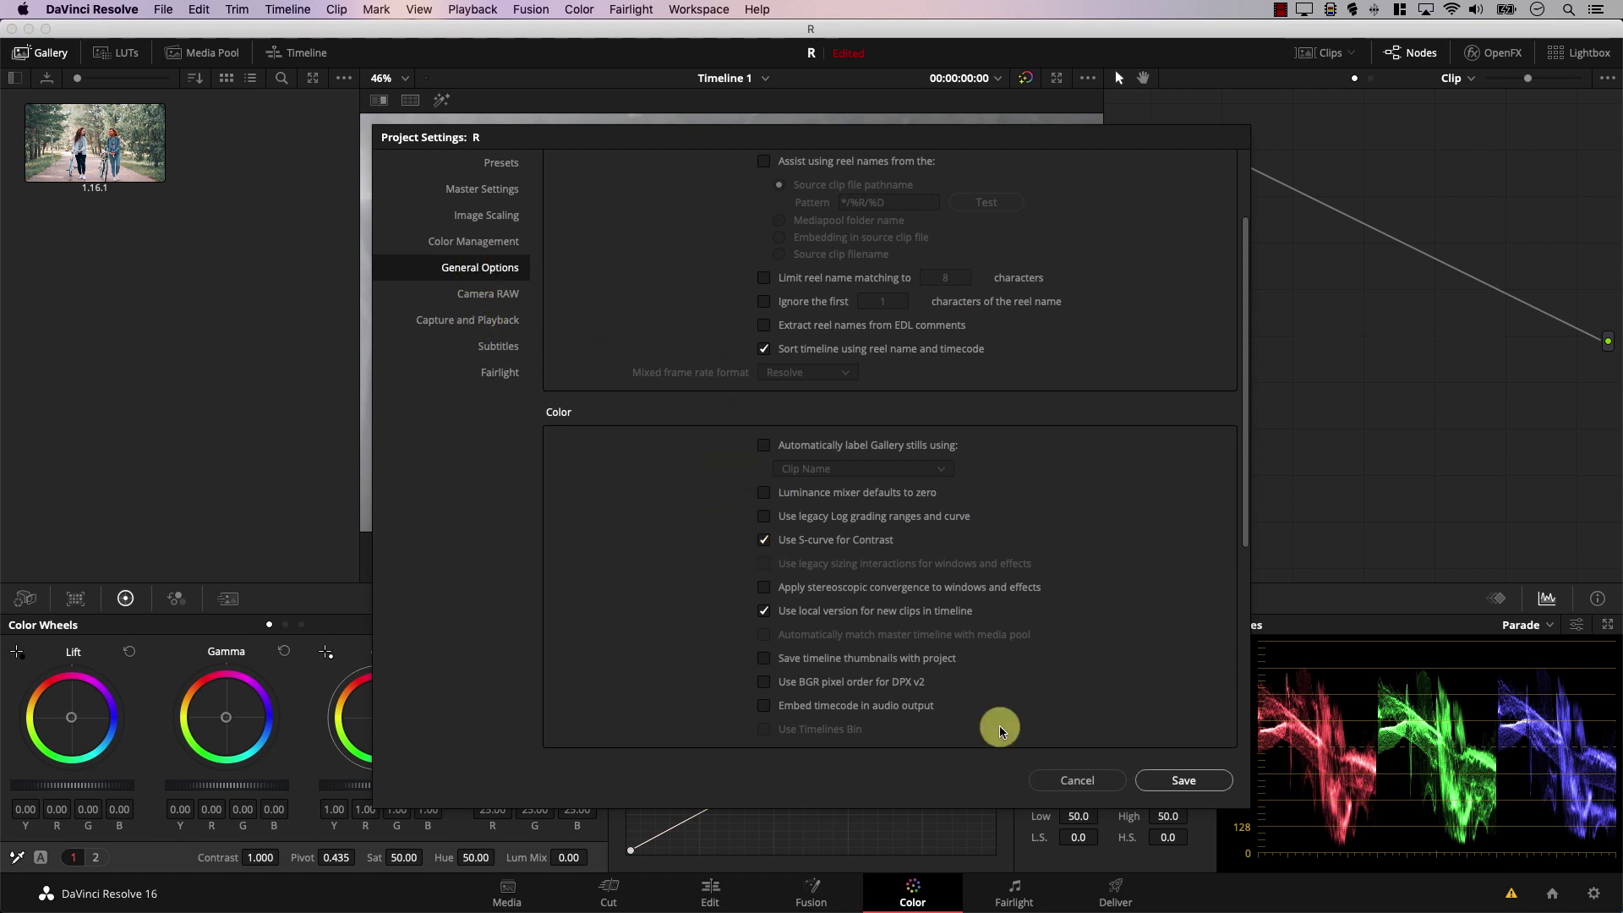
{"action": "left_click", "coordinate": [1181, 781]}
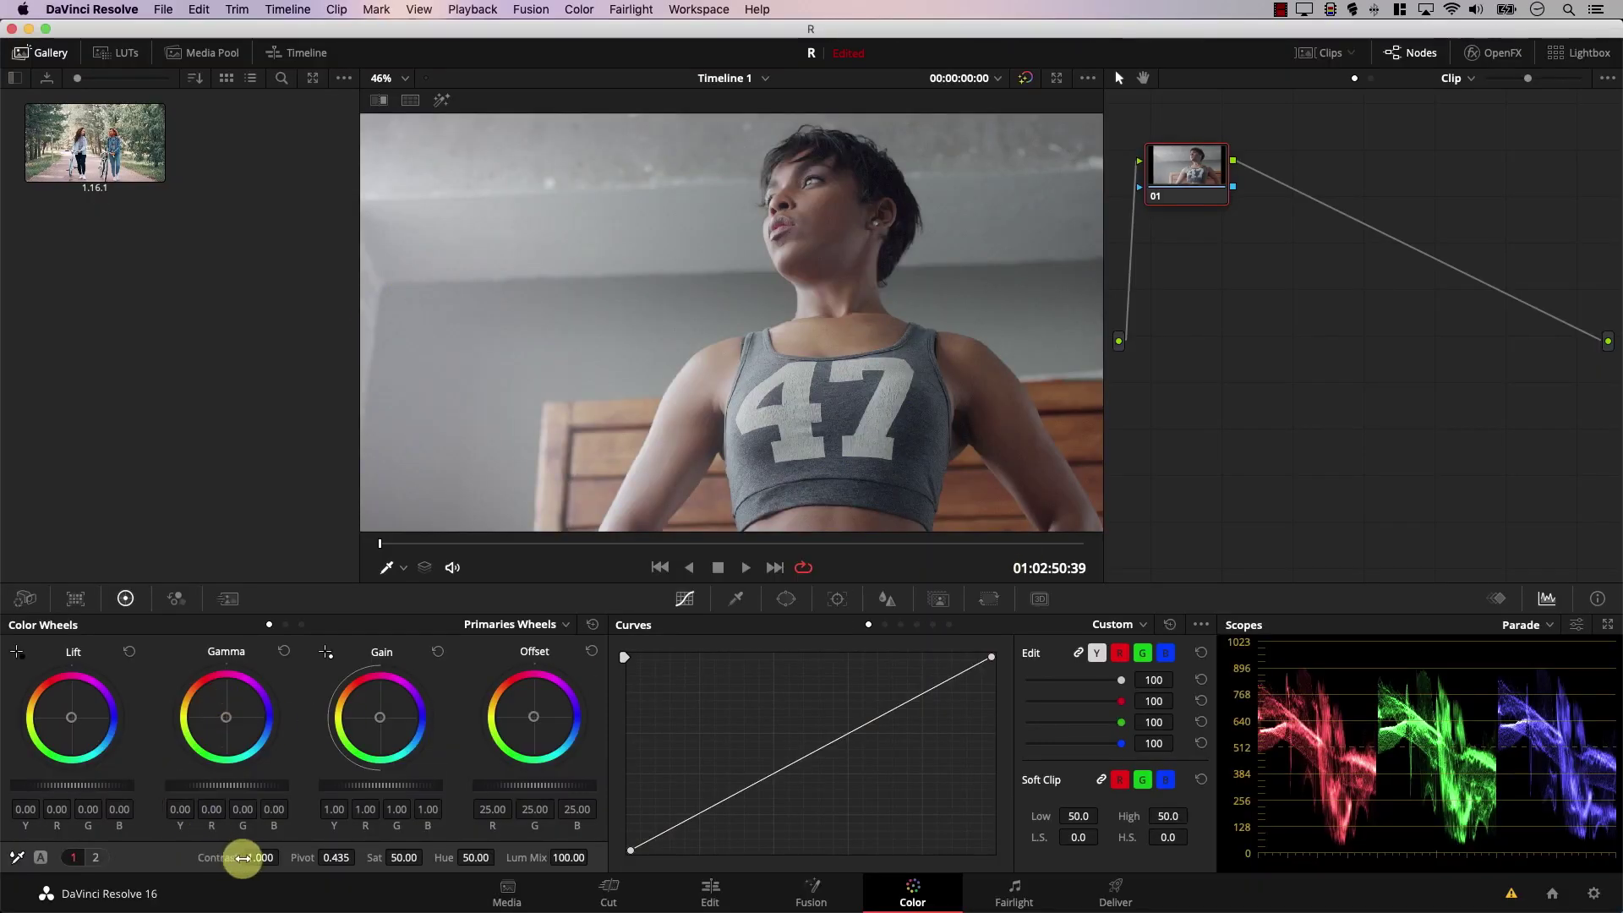
{"action": "left_click_drag", "start_coordinate": [244, 863], "coordinate": [350, 842]}
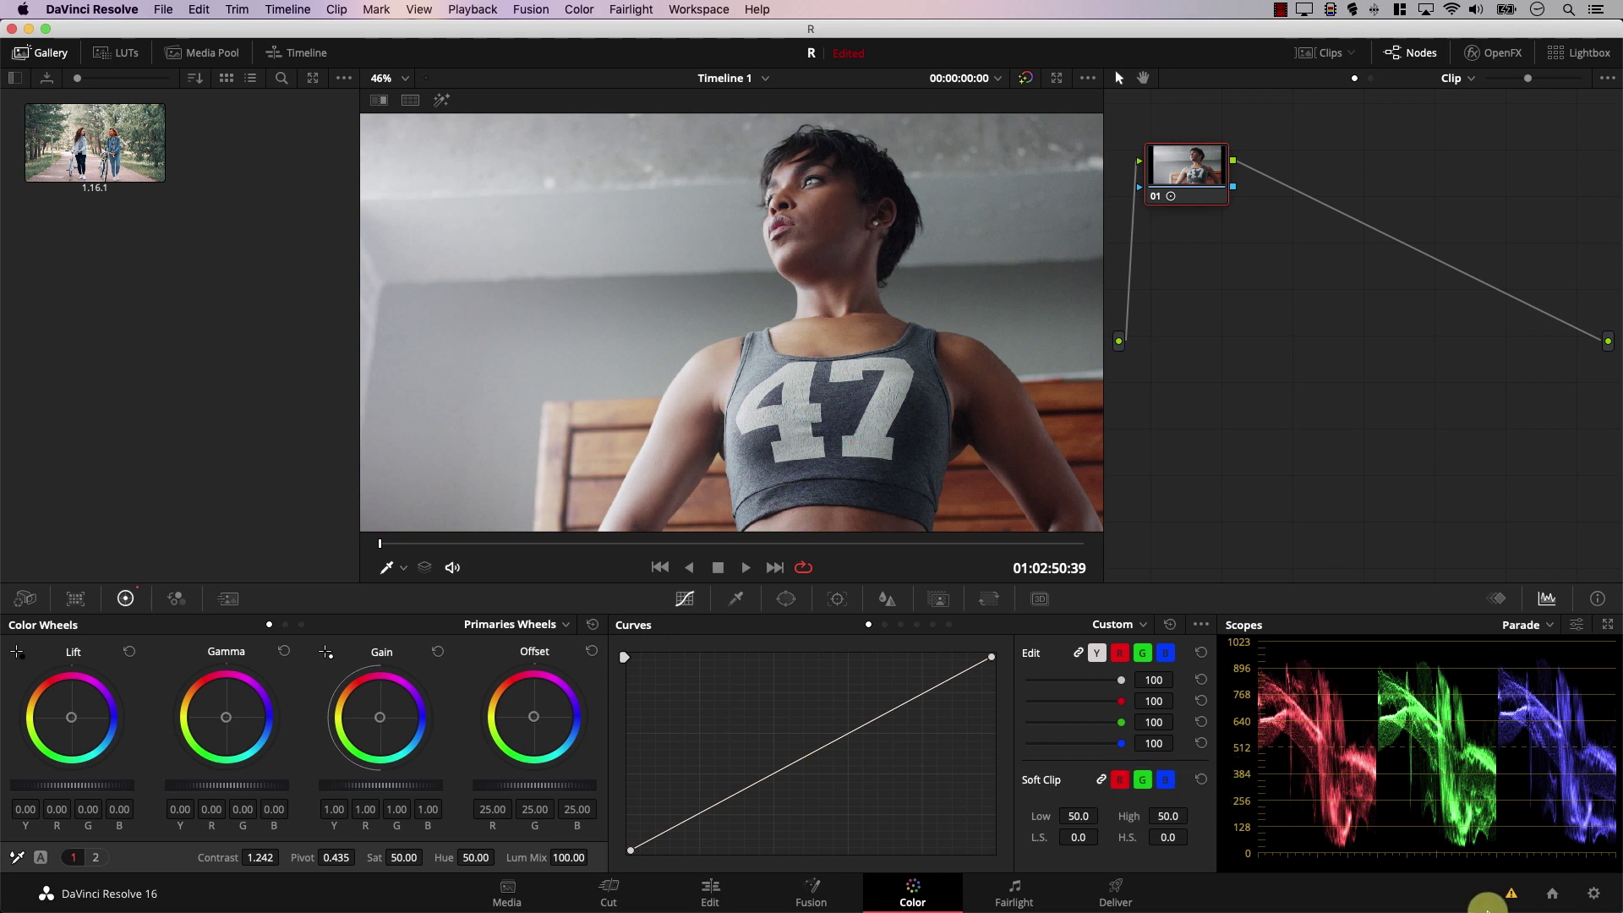
{"action": "mouse_move", "coordinate": [243, 855]}
{"action": "left_mouse_down"}
{"action": "mouse_move", "coordinate": [517, 870]}
{"action": "mouse_move", "coordinate": [499, 873]}
{"action": "left_mouse_up"}
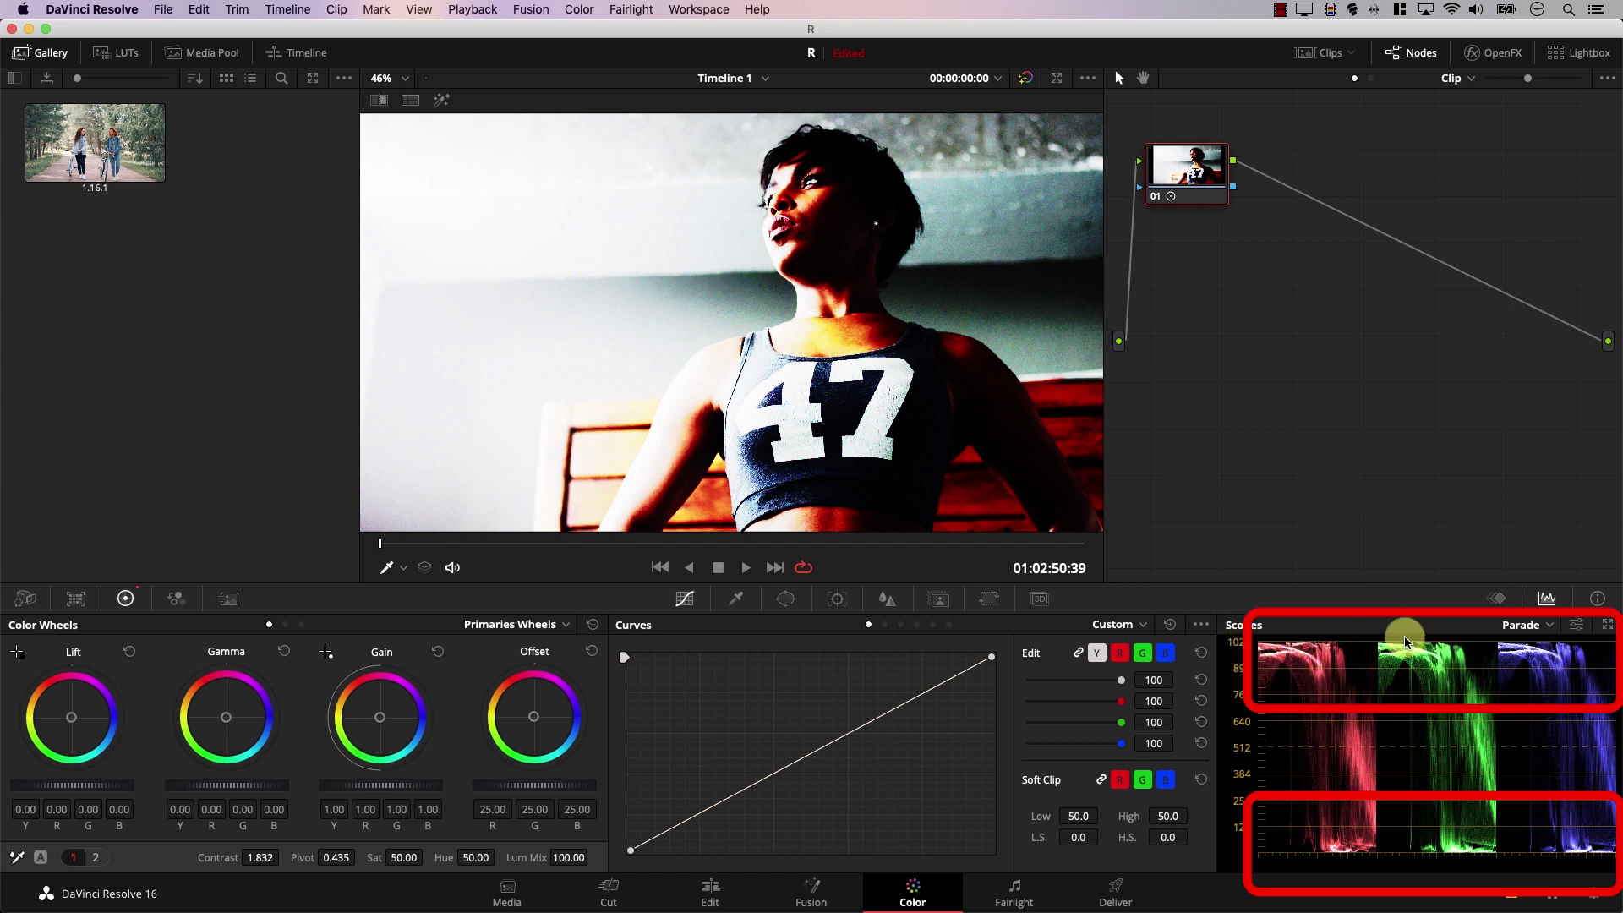
{"action": "left_click_drag", "start_coordinate": [254, 857], "coordinate": [235, 855]}
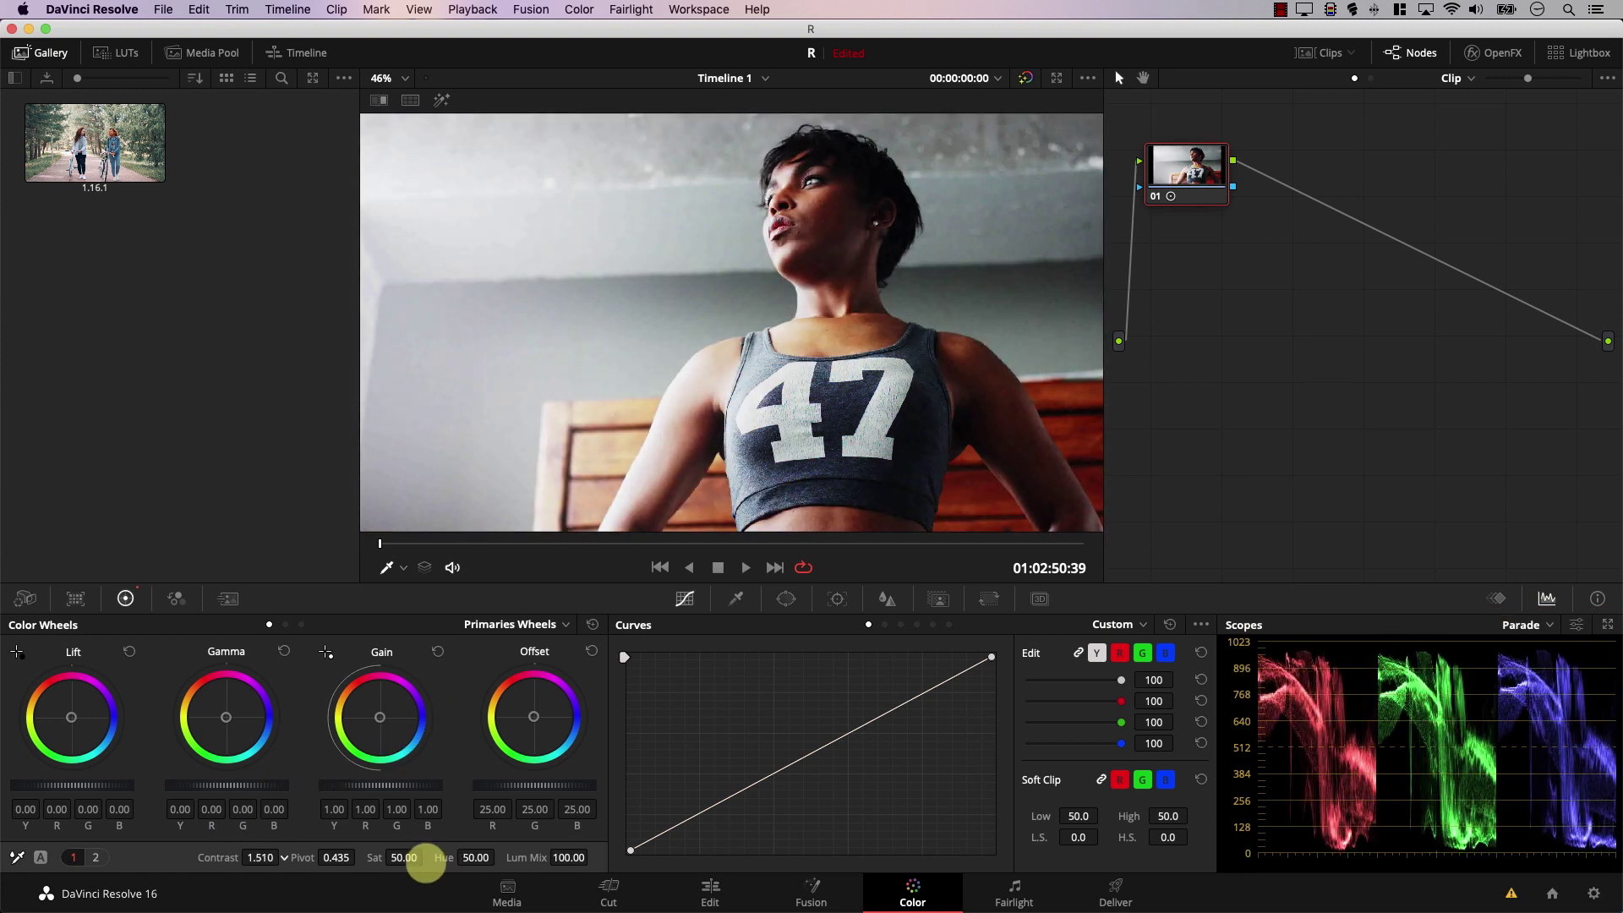
{"action": "left_click_drag", "start_coordinate": [425, 862], "coordinate": [438, 860]}
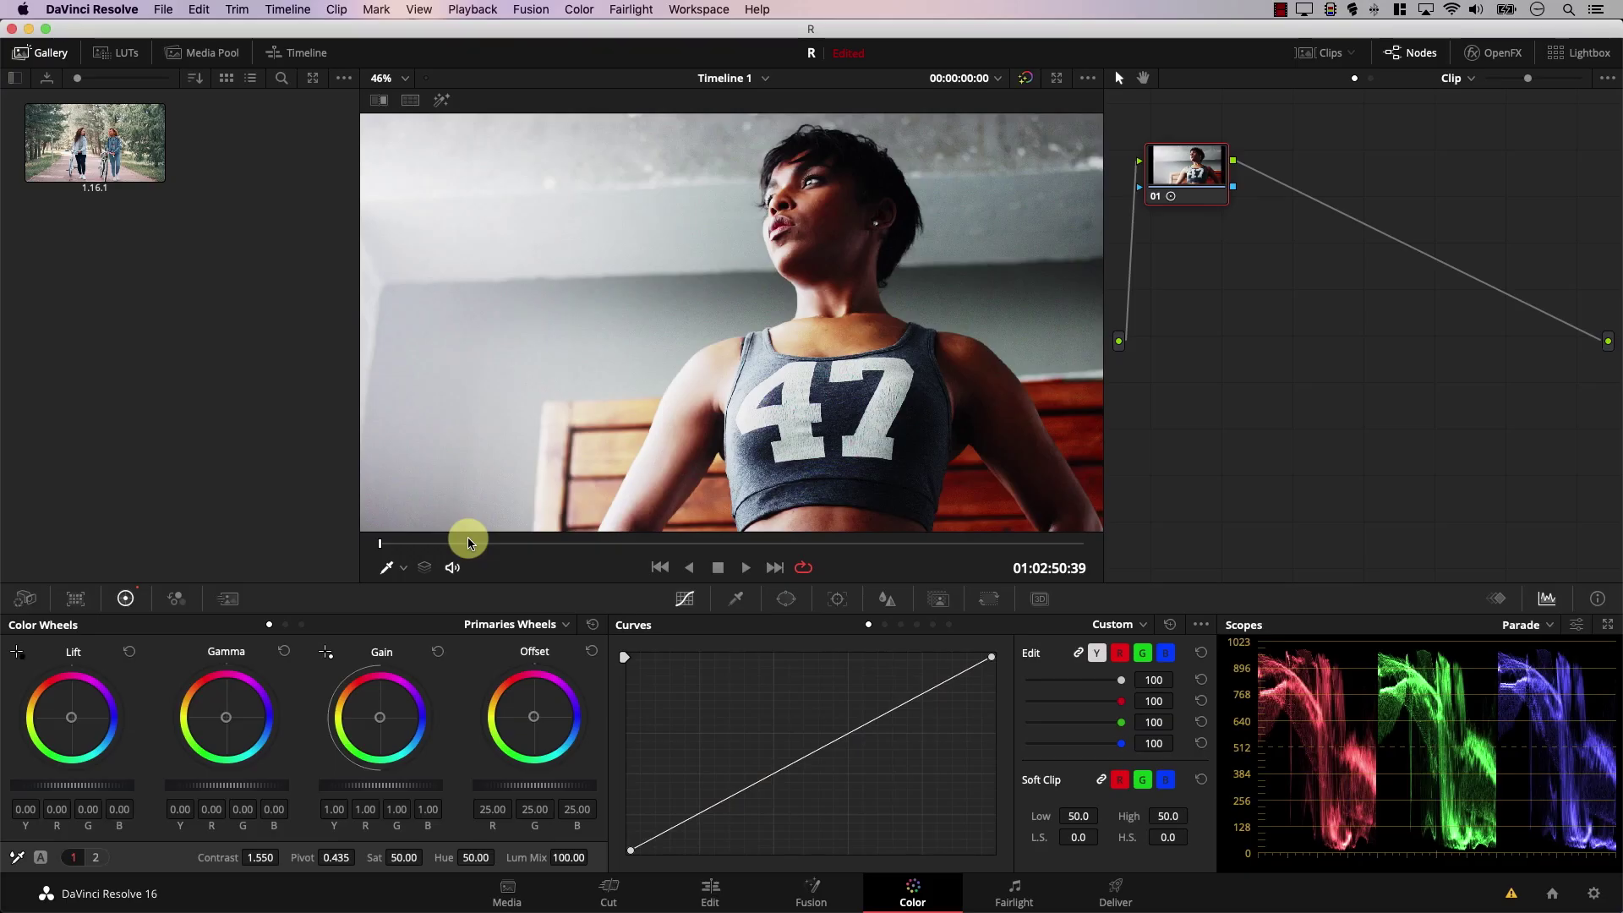
Save the project settings with 'Use S-curve for Contrast' unchecked, so Contrast reads 1.016.
{"action": "left_click", "coordinate": [1595, 896]}
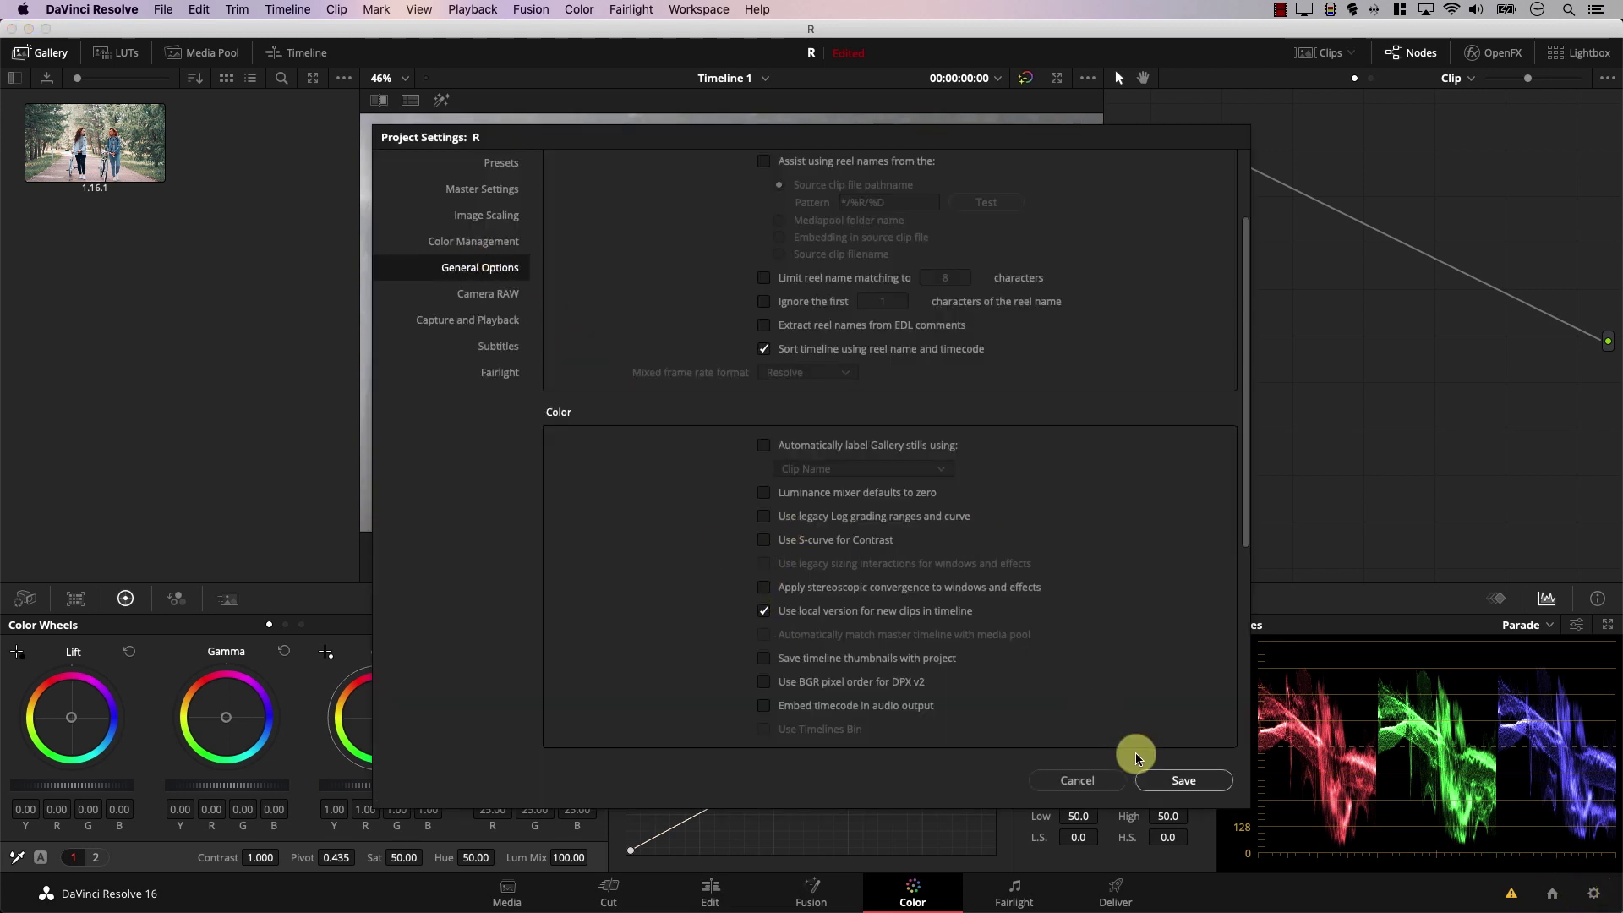
{"action": "left_click", "coordinate": [1179, 782]}
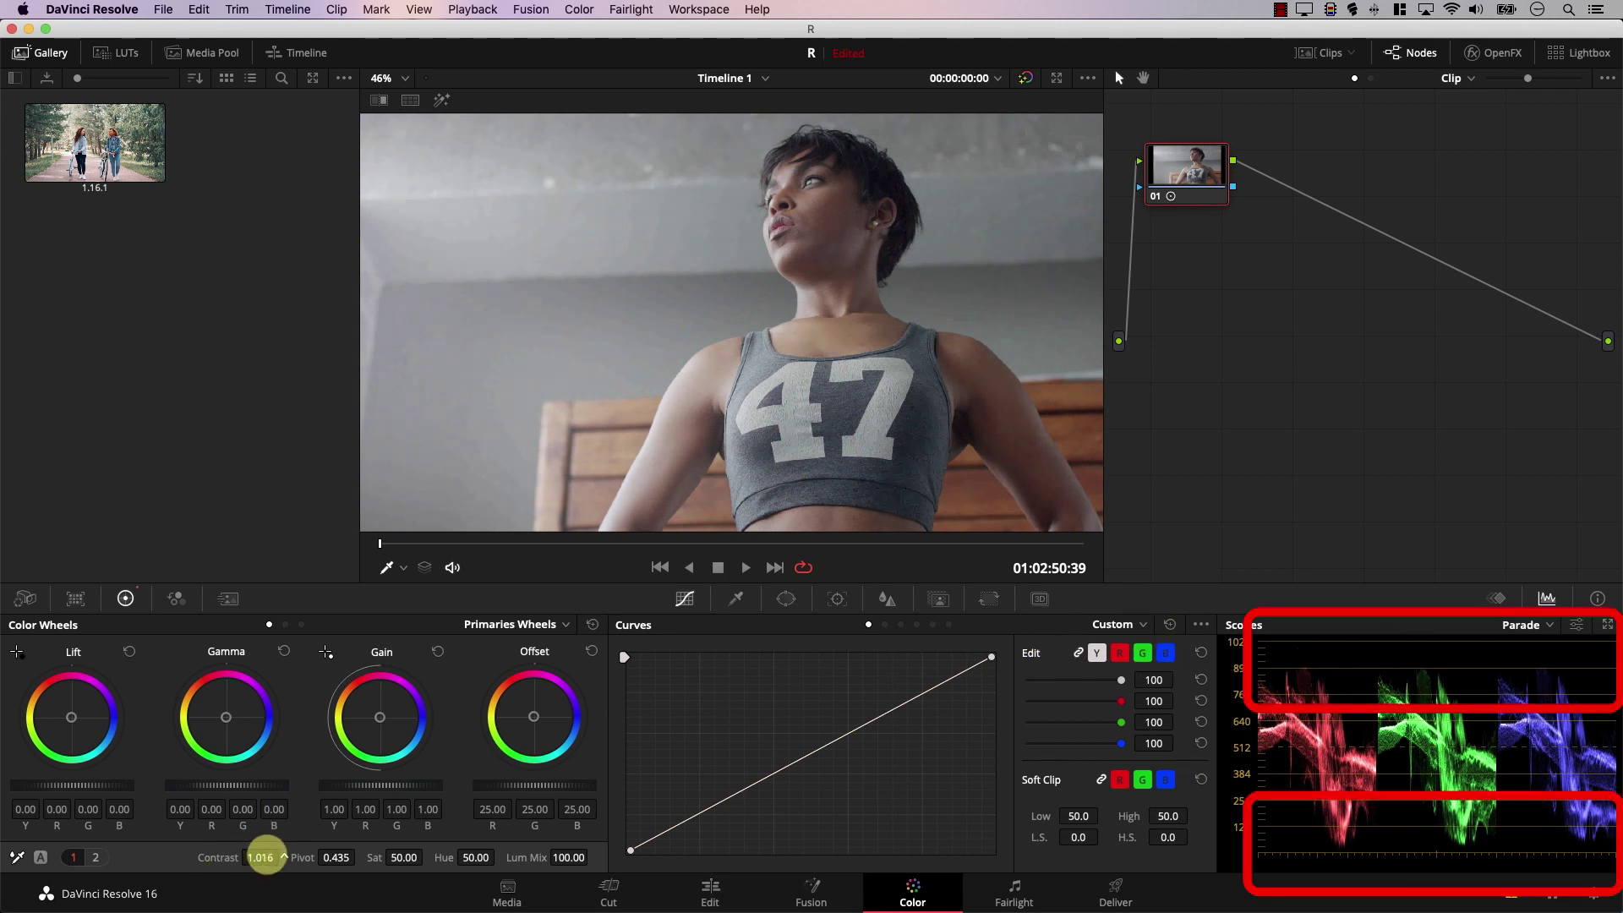
Scrub the Contrast value up, briefly reaching about 1.670, then settle it near 1.514.
{"action": "left_click_drag", "start_coordinate": [266, 857], "coordinate": [541, 814]}
{"action": "left_click", "coordinate": [1155, 814]}
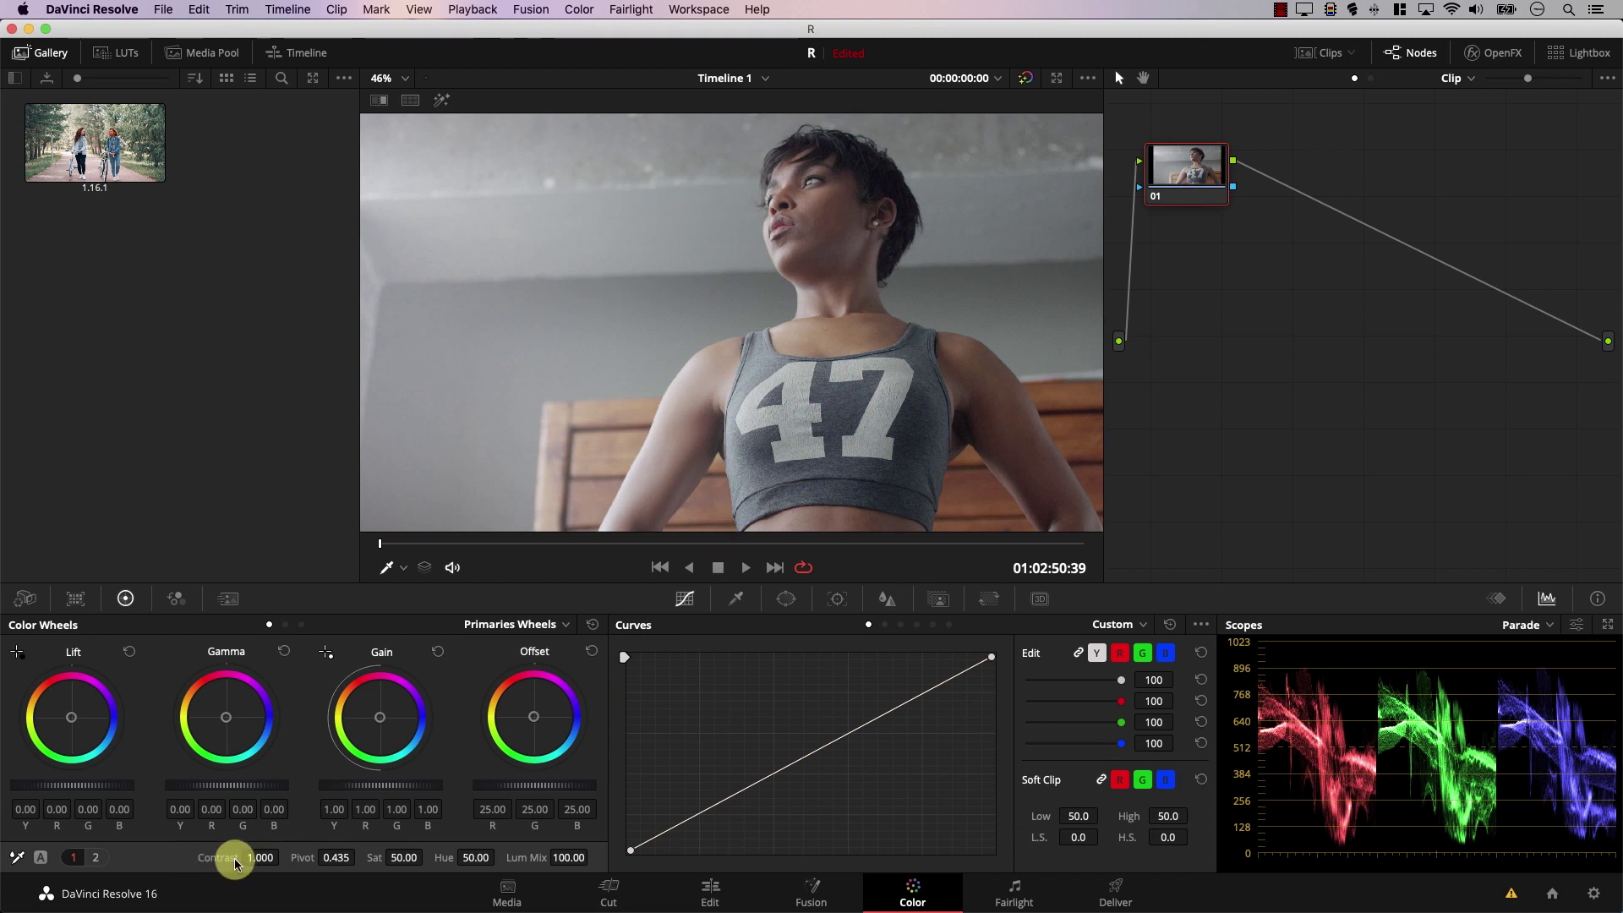
{"action": "left_click_drag", "start_coordinate": [259, 858], "coordinate": [391, 855]}
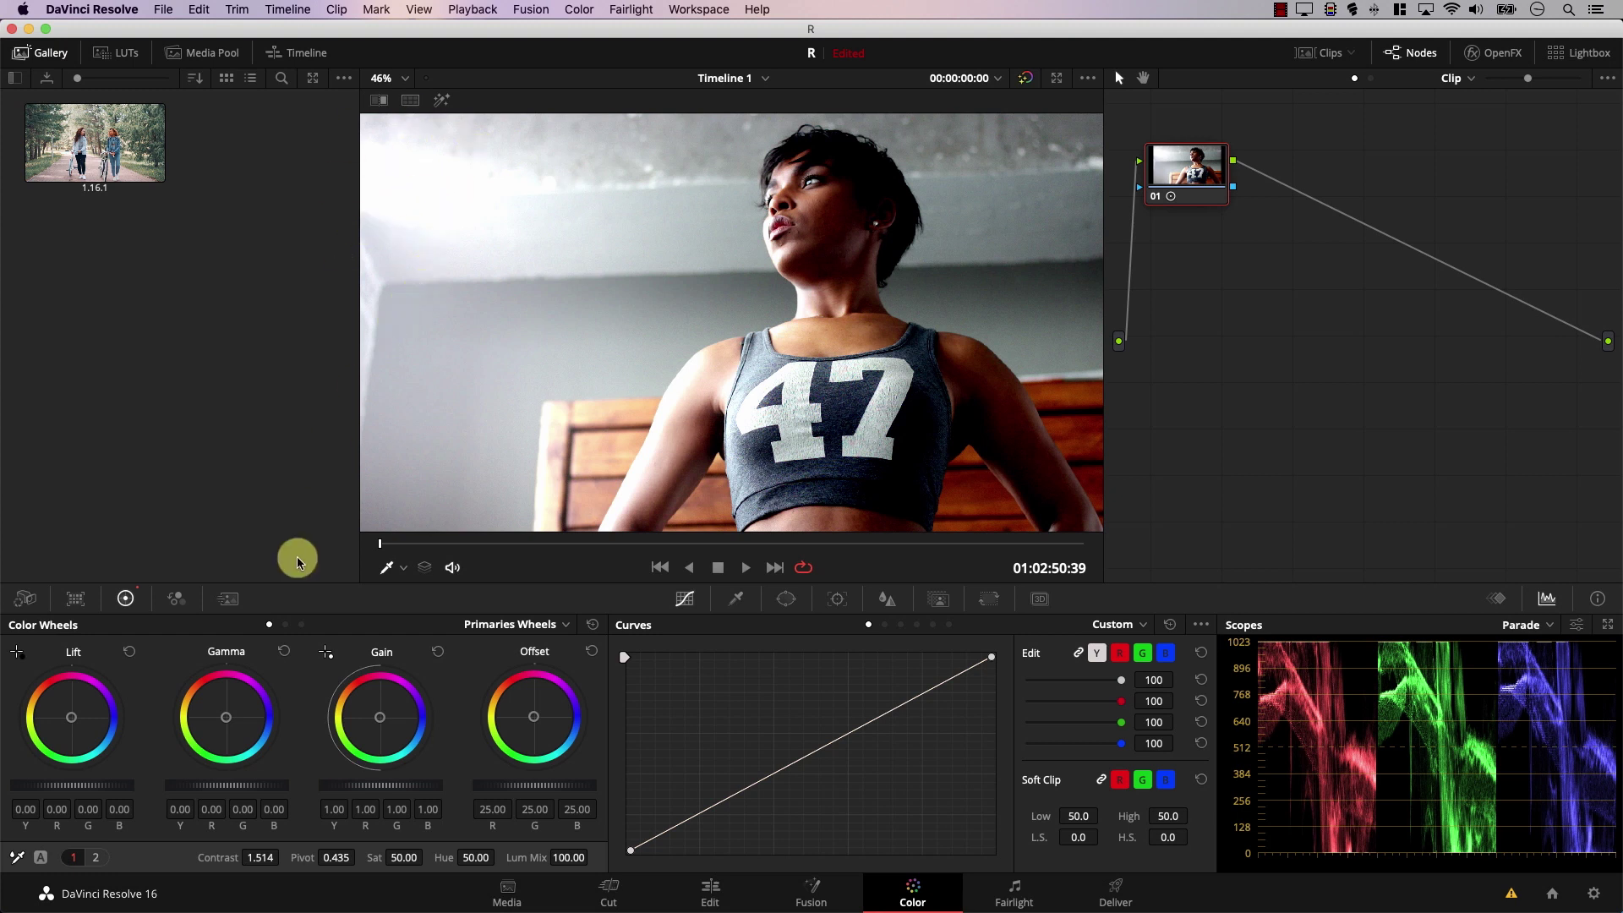
Test highlight and midtone adjustments on the Log wheels, then switch the display to Primaries Bars.
{"action": "left_click", "coordinate": [302, 626]}
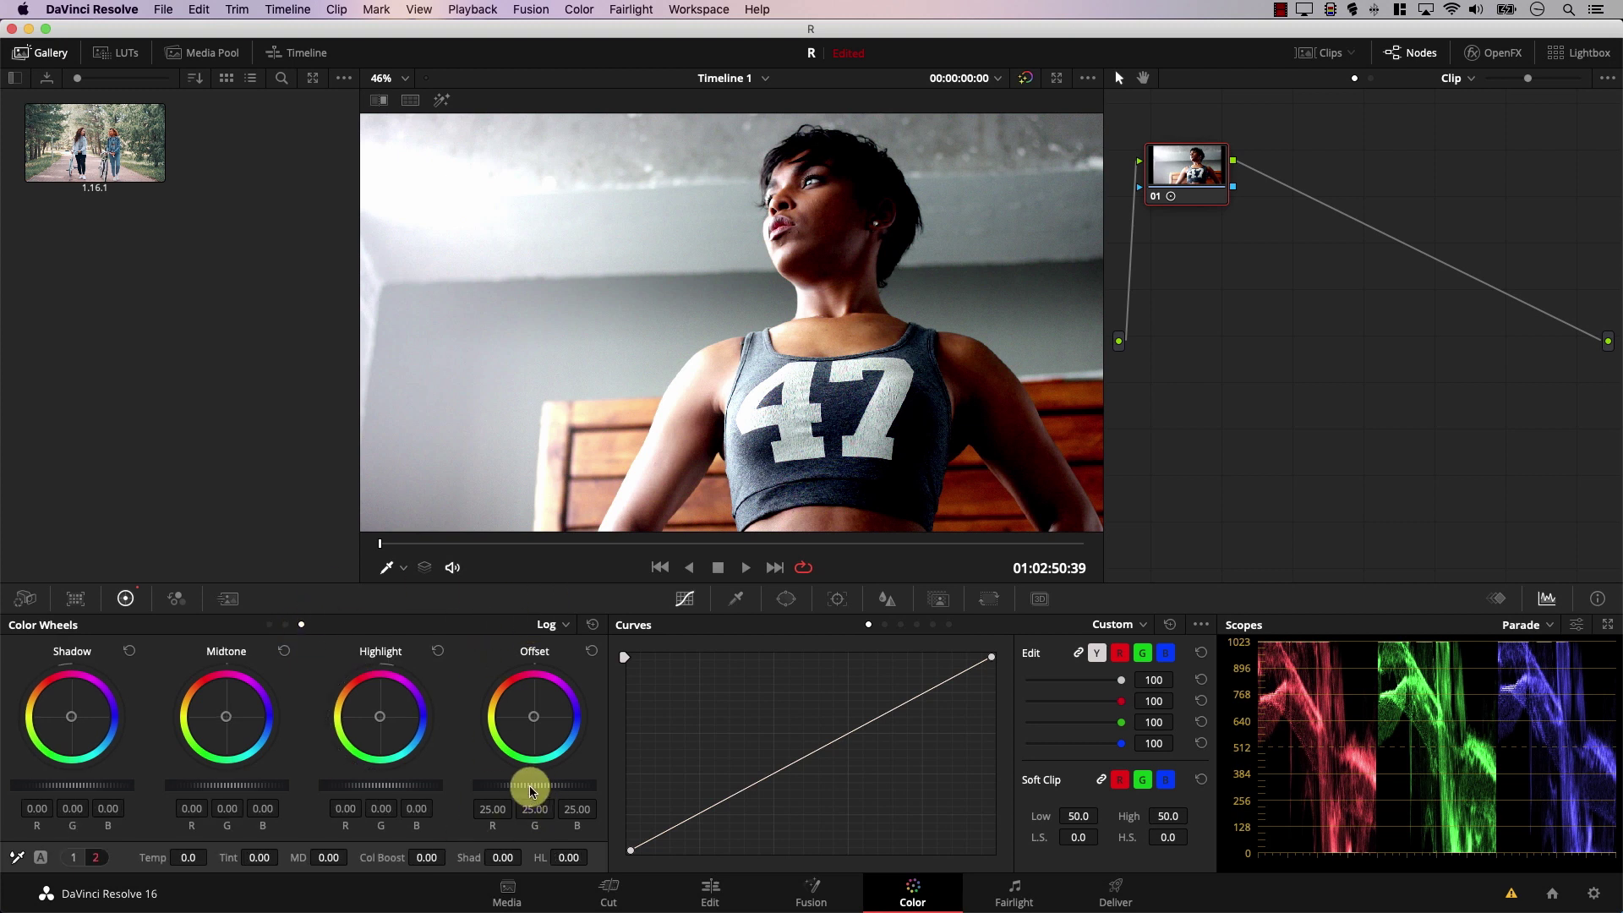
{"action": "left_click_drag", "start_coordinate": [406, 788], "coordinate": [185, 767]}
{"action": "mouse_move", "coordinate": [179, 776]}
{"action": "left_mouse_down"}
{"action": "mouse_move", "coordinate": [279, 769]}
{"action": "mouse_move", "coordinate": [195, 777]}
{"action": "left_mouse_up"}
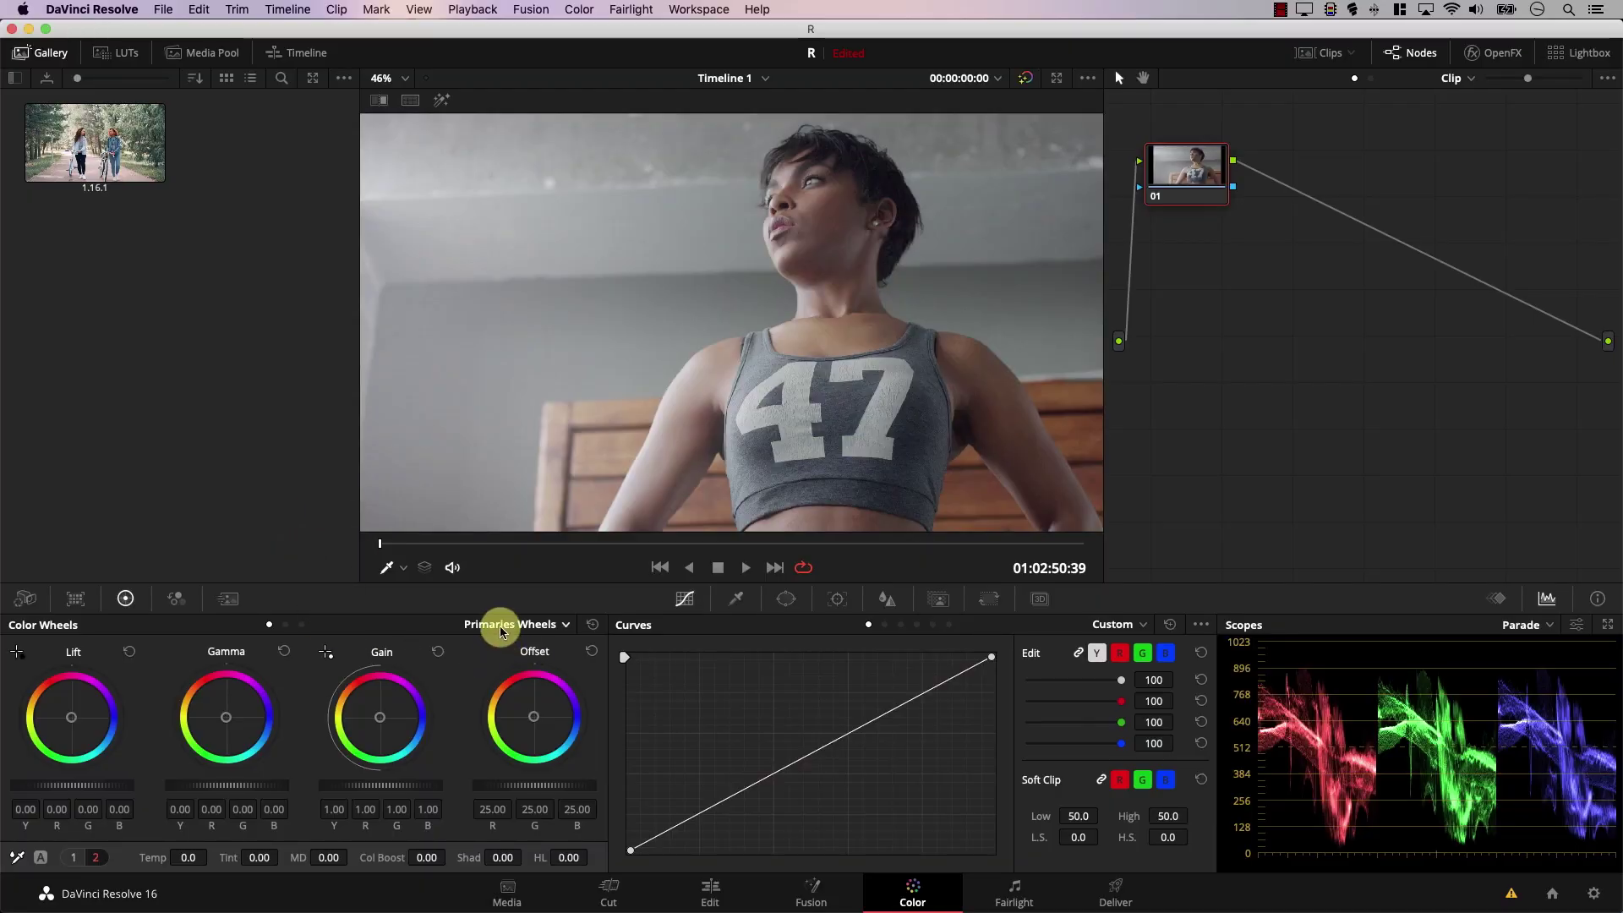
{"action": "left_click", "coordinate": [504, 626]}
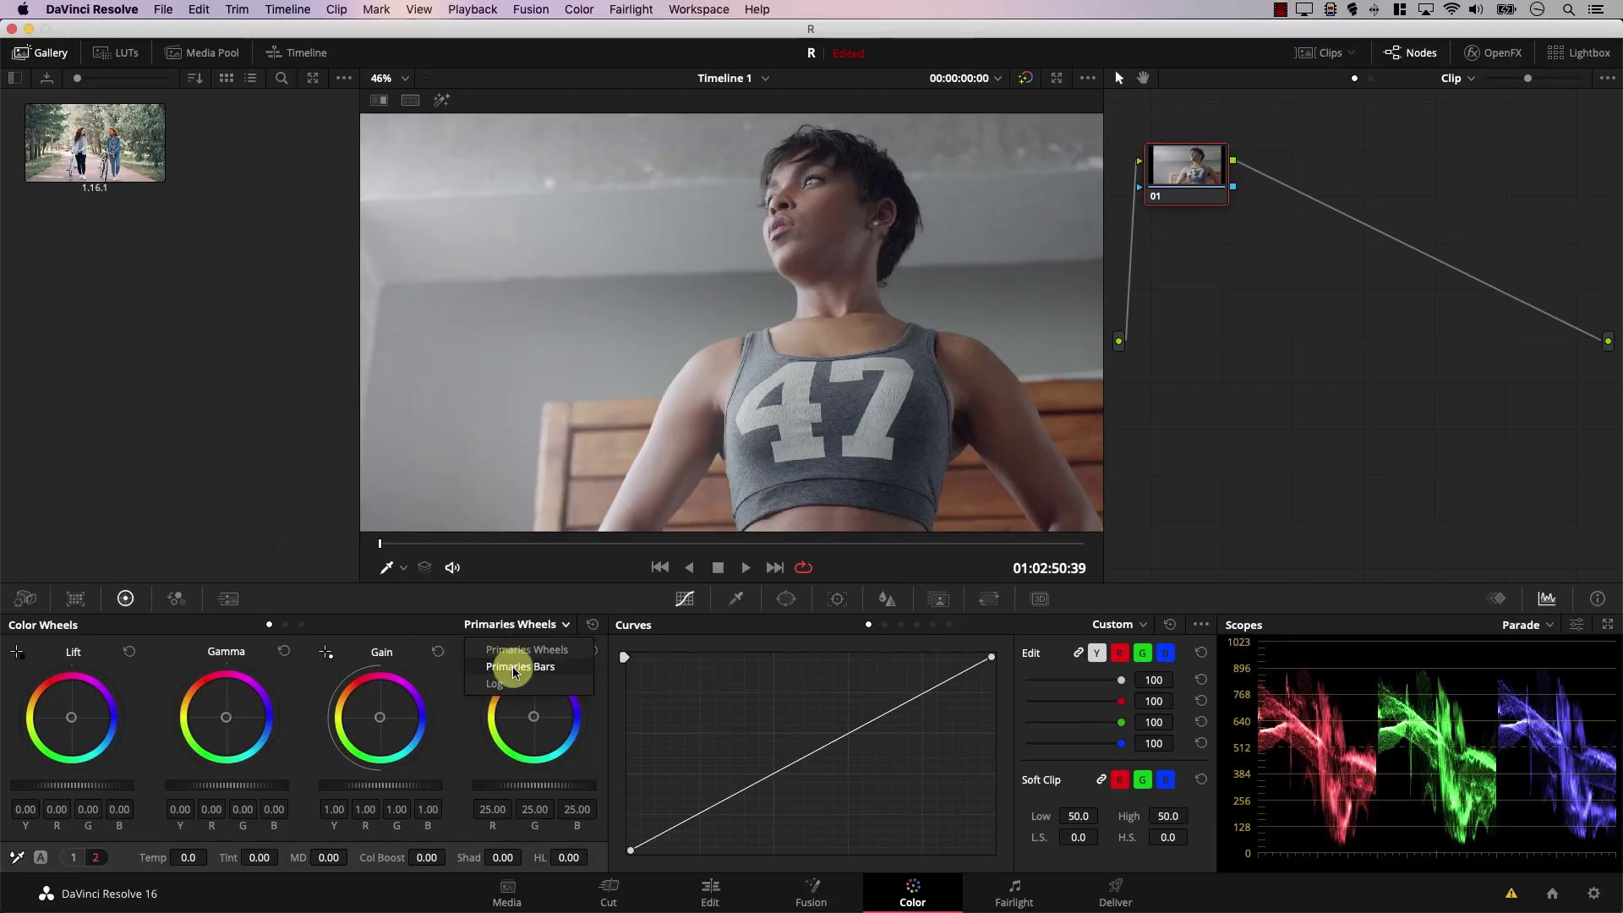
{"action": "left_click", "coordinate": [517, 666]}
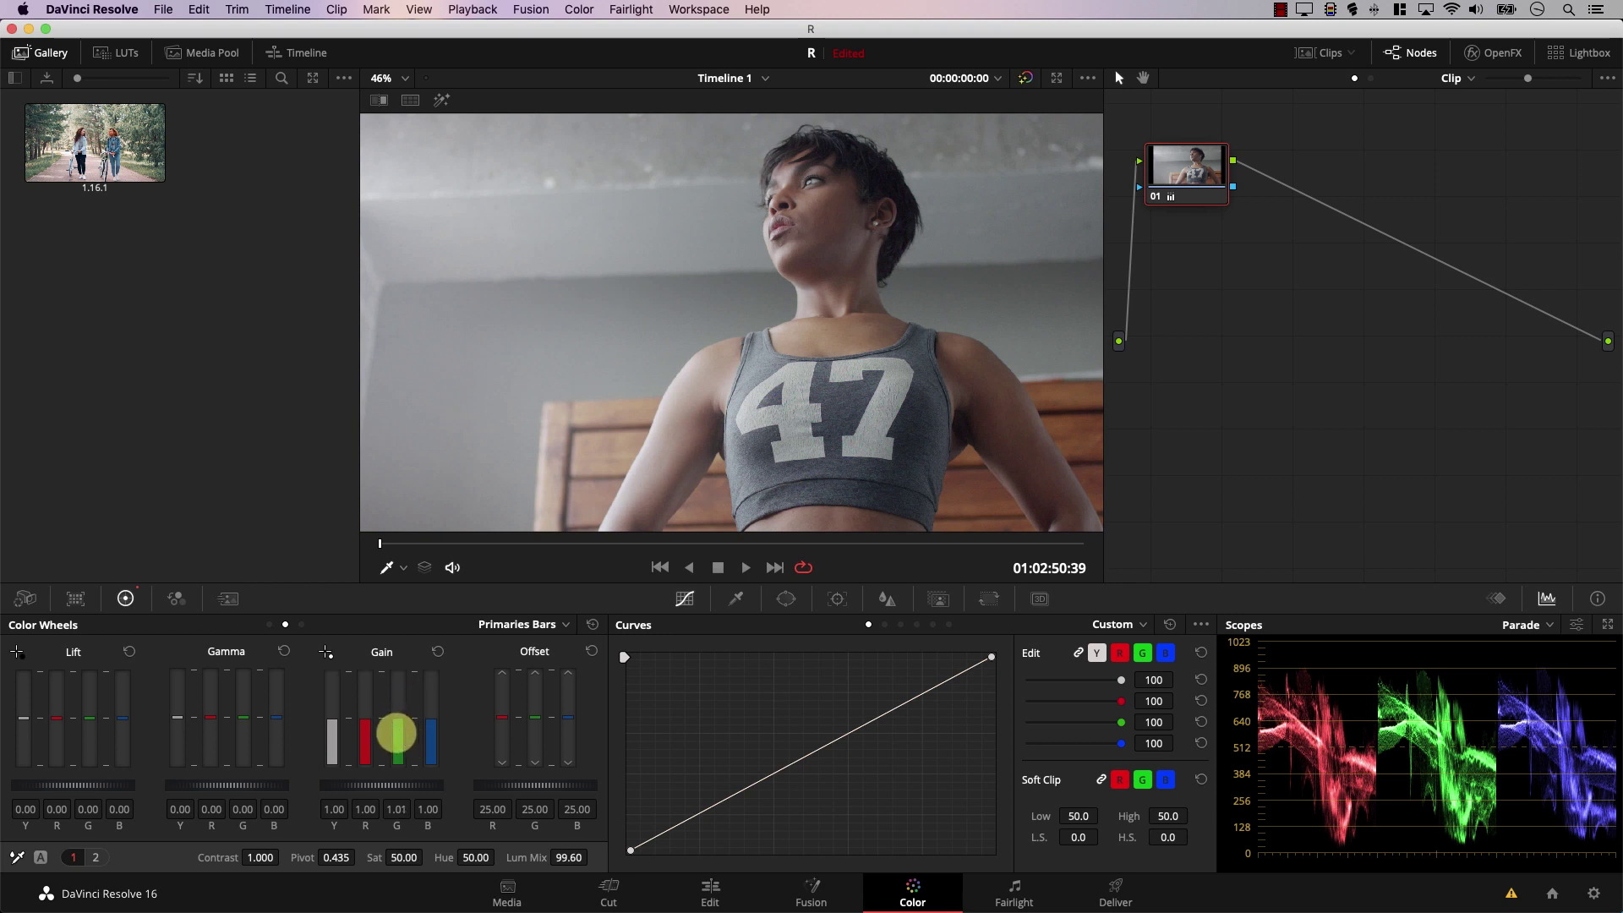
Try green Gain values of 0.75 and 0.94 on the bars, then reset Gain to 1.00.
{"action": "left_click_drag", "start_coordinate": [396, 734], "coordinate": [404, 613]}
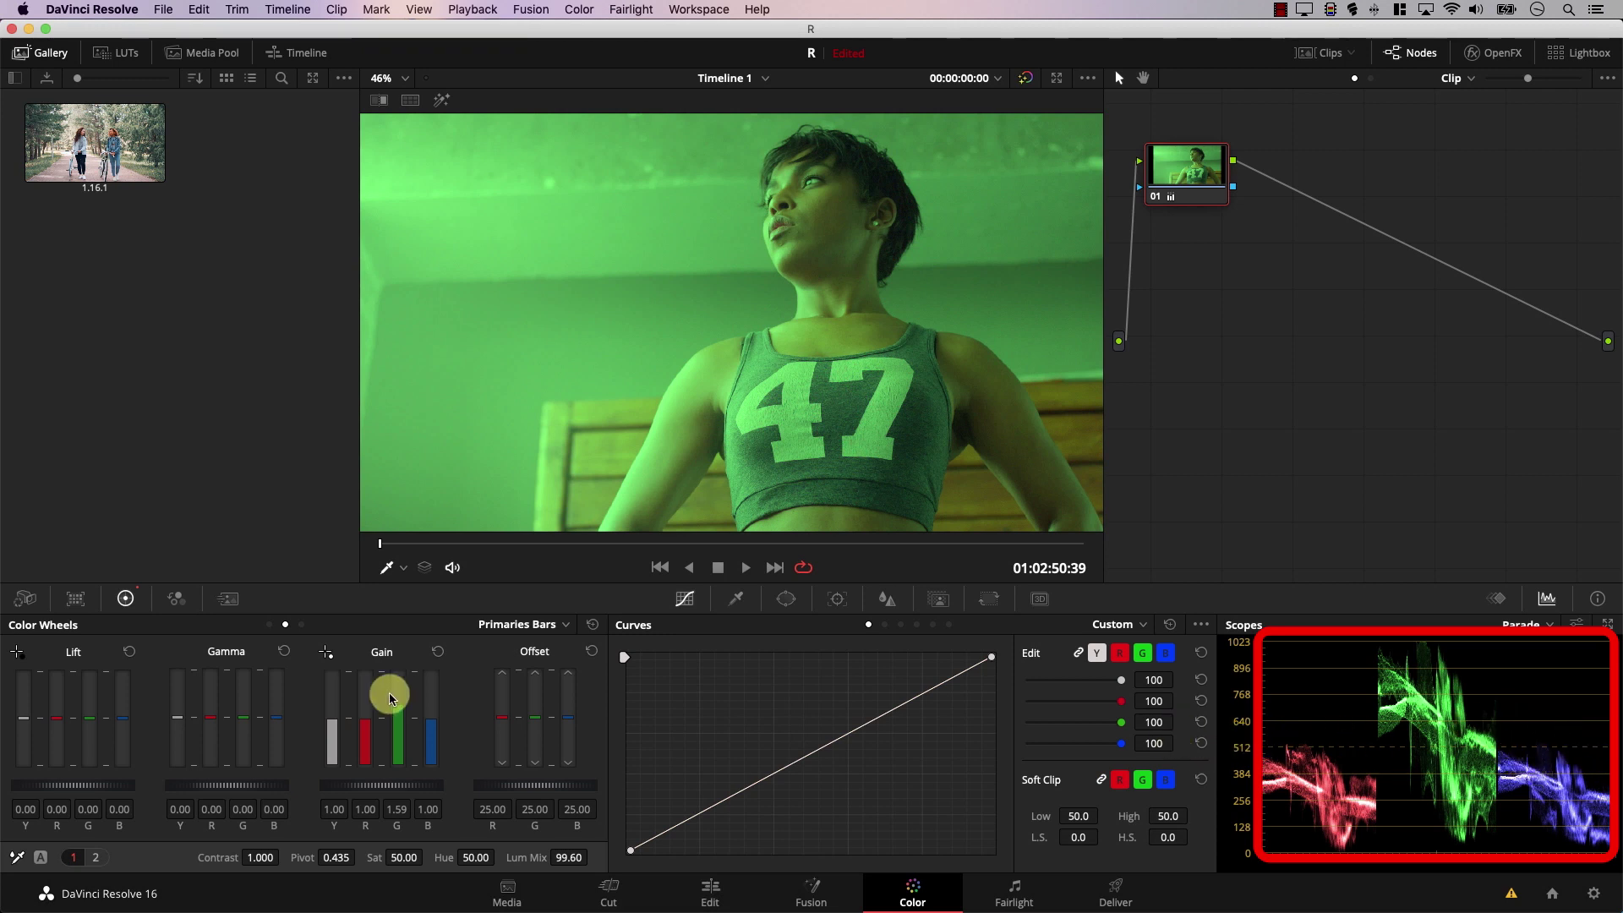
{"action": "left_click_drag", "start_coordinate": [394, 698], "coordinate": [362, 720]}
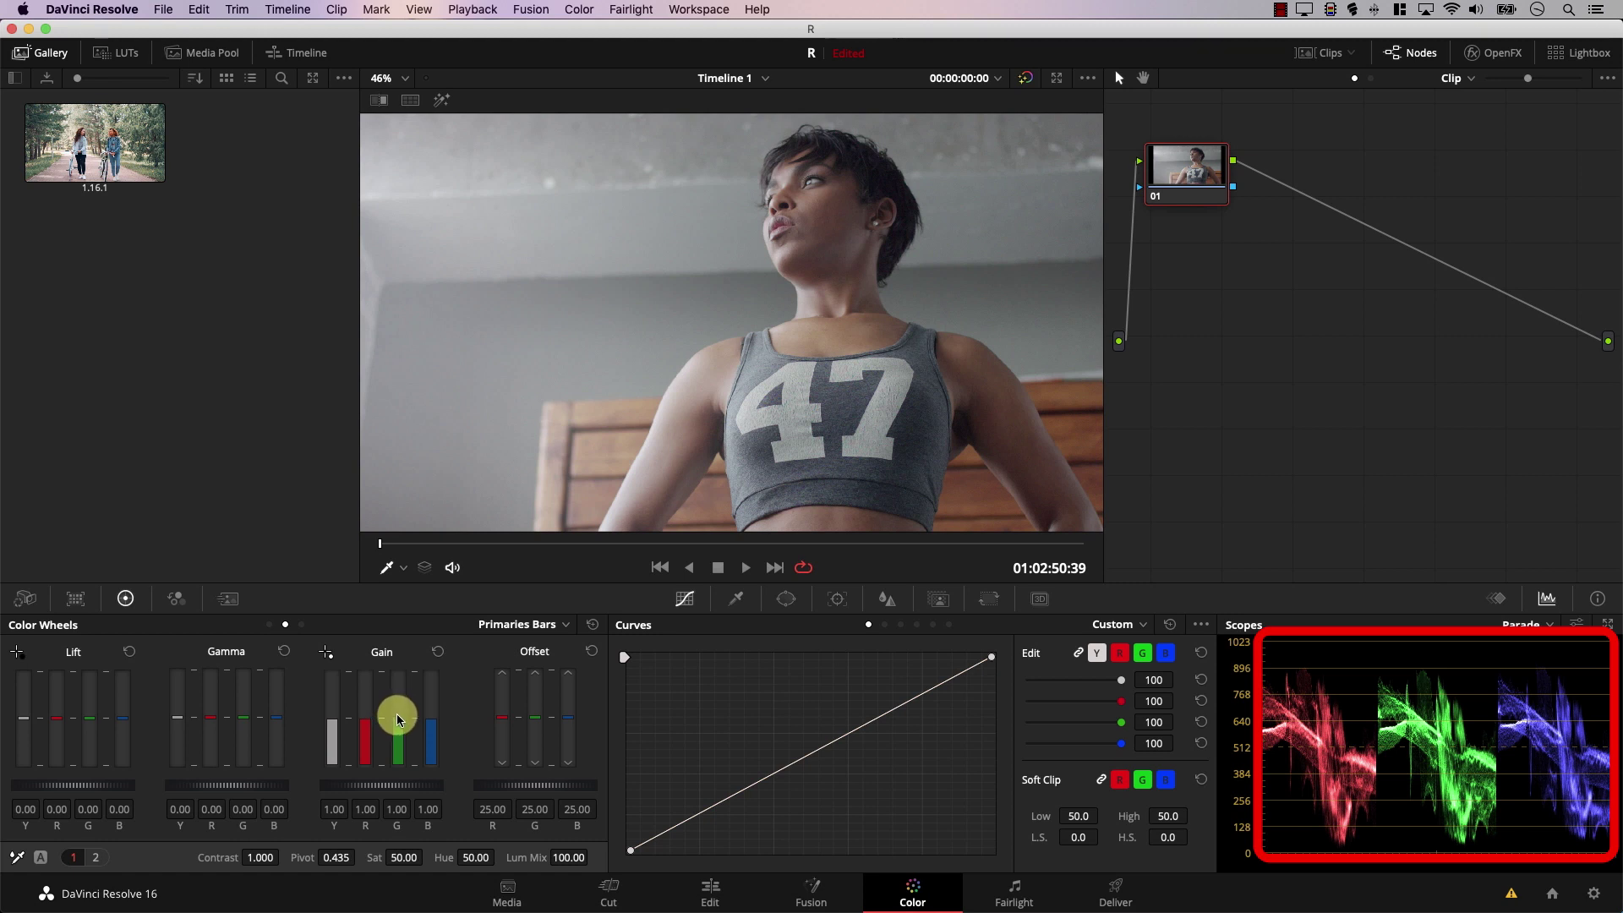
{"action": "left_click_drag", "start_coordinate": [398, 717], "coordinate": [406, 750]}
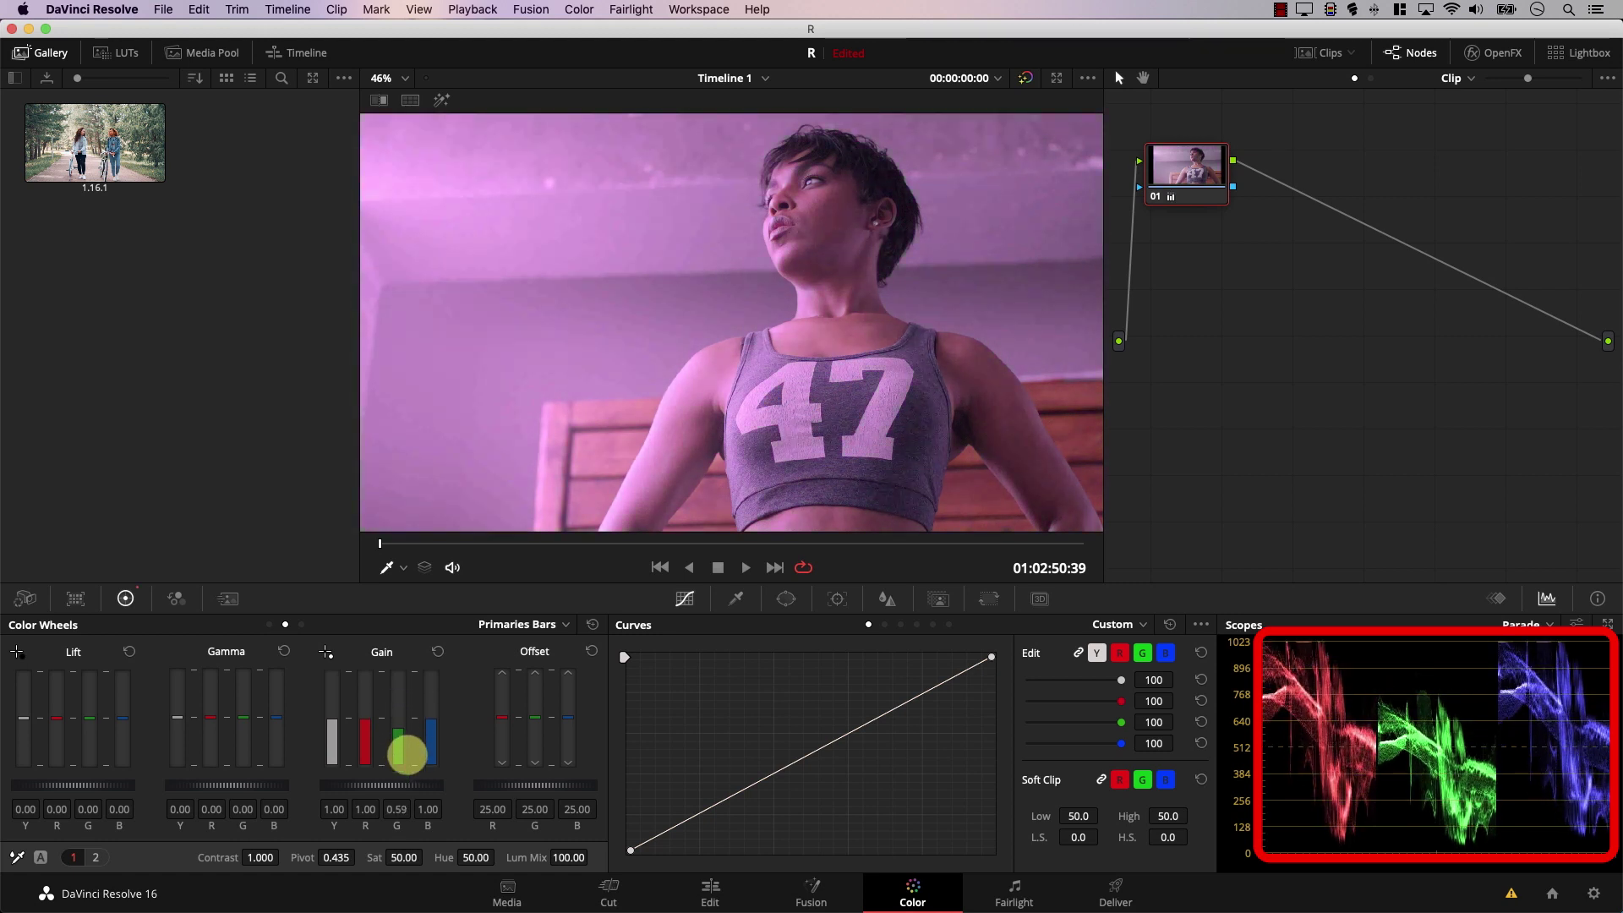
{"action": "left_click", "coordinate": [594, 626]}
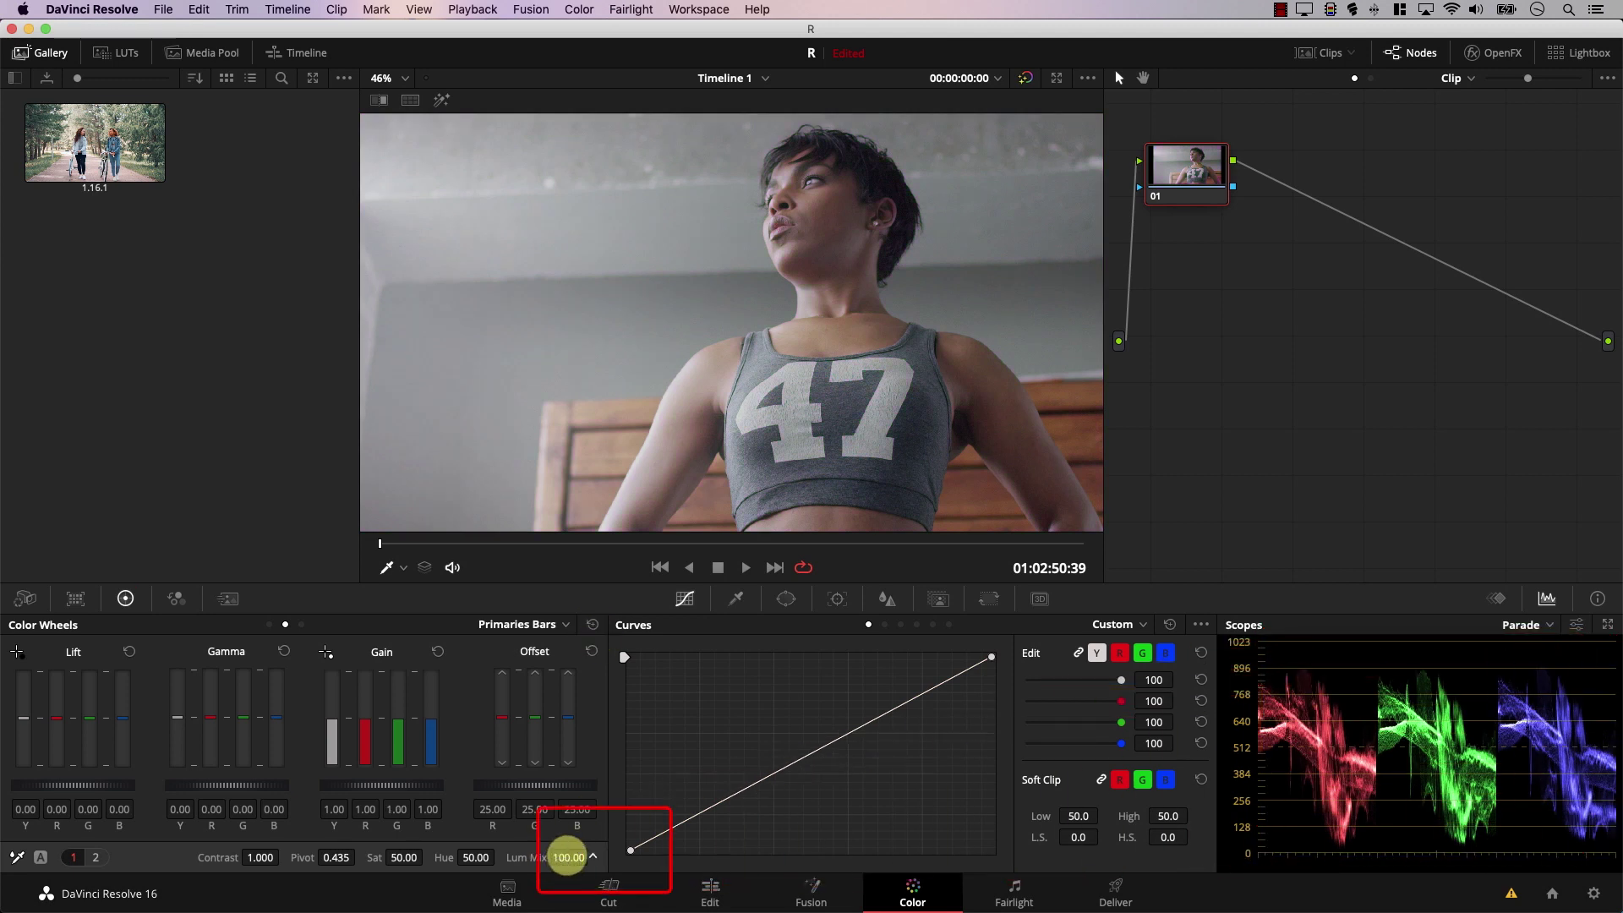
Drop Lum Mix to 0.00, test and undo green Gain and blue Lift tweaks, then bring Lum Mix back to 0.00.
{"action": "left_click_drag", "start_coordinate": [530, 858], "coordinate": [319, 855]}
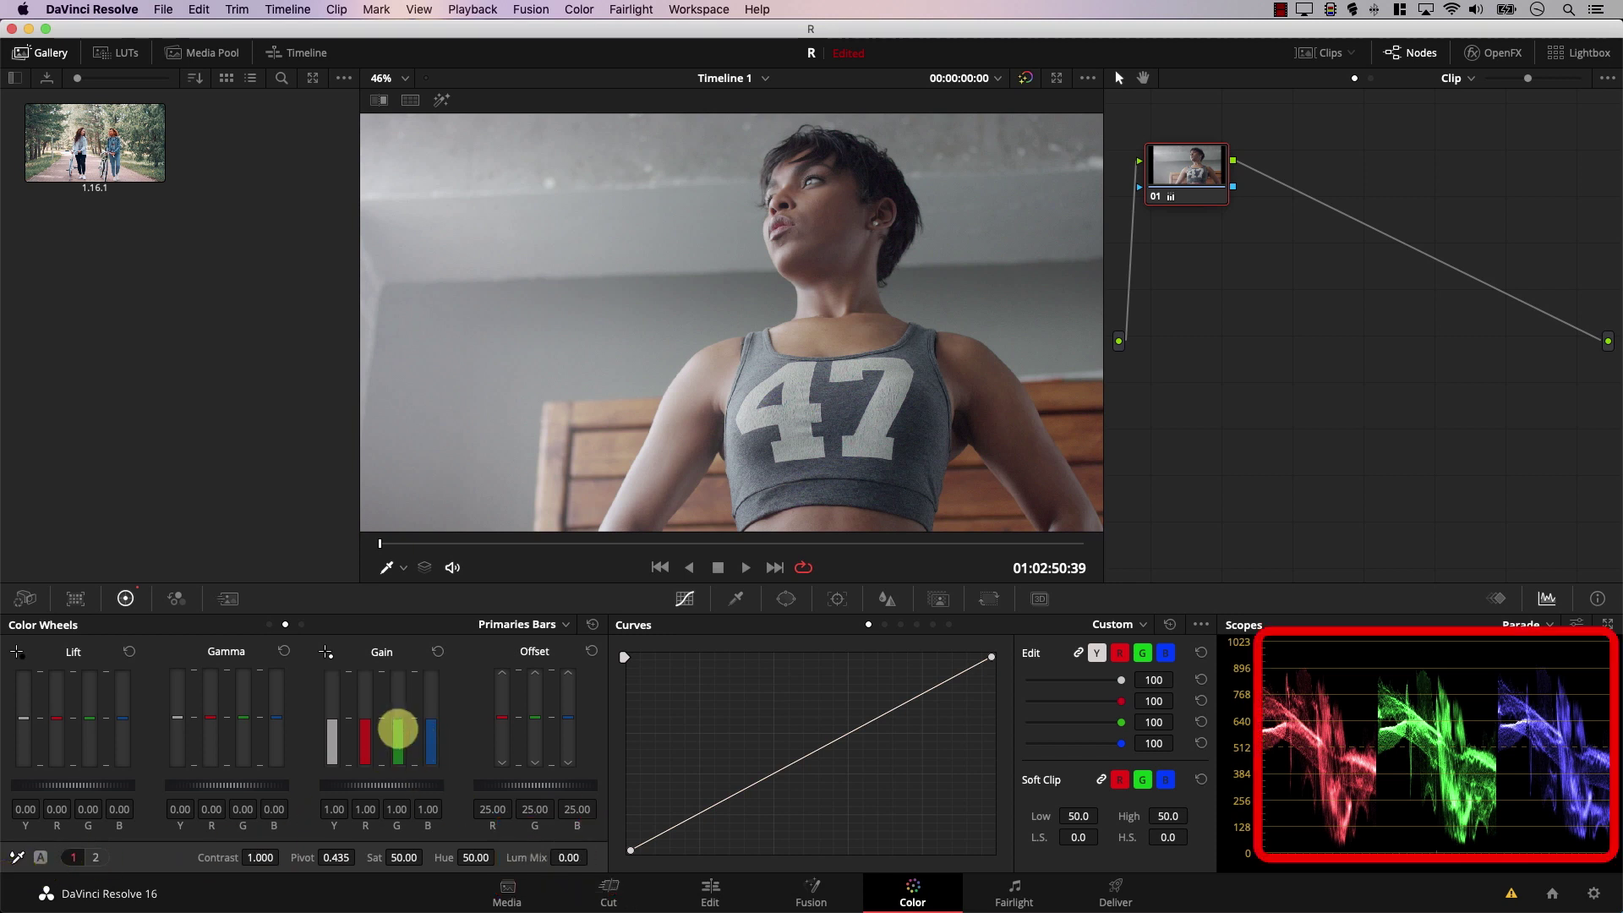
{"action": "mouse_move", "coordinate": [394, 732]}
{"action": "left_mouse_down"}
{"action": "mouse_move", "coordinate": [413, 739]}
{"action": "mouse_move", "coordinate": [409, 715]}
{"action": "mouse_move", "coordinate": [417, 743]}
{"action": "mouse_move", "coordinate": [419, 656]}
{"action": "mouse_move", "coordinate": [431, 732]}
{"action": "left_mouse_up"}
{"action": "key", "text": "super+z"}
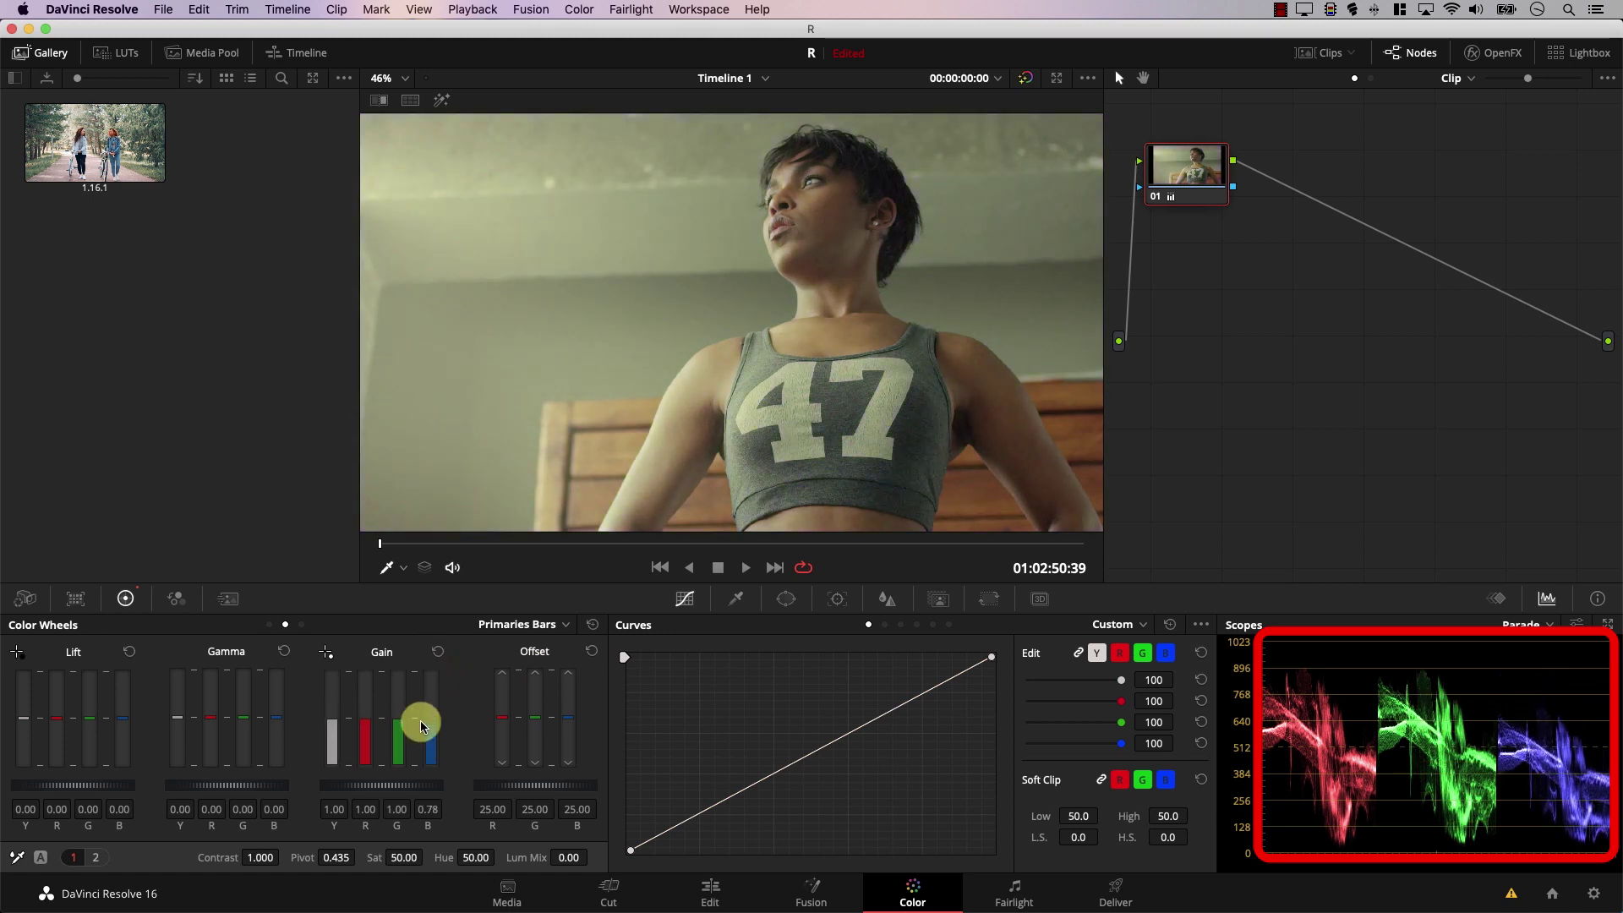
{"action": "left_click_drag", "start_coordinate": [121, 732], "coordinate": [121, 685]}
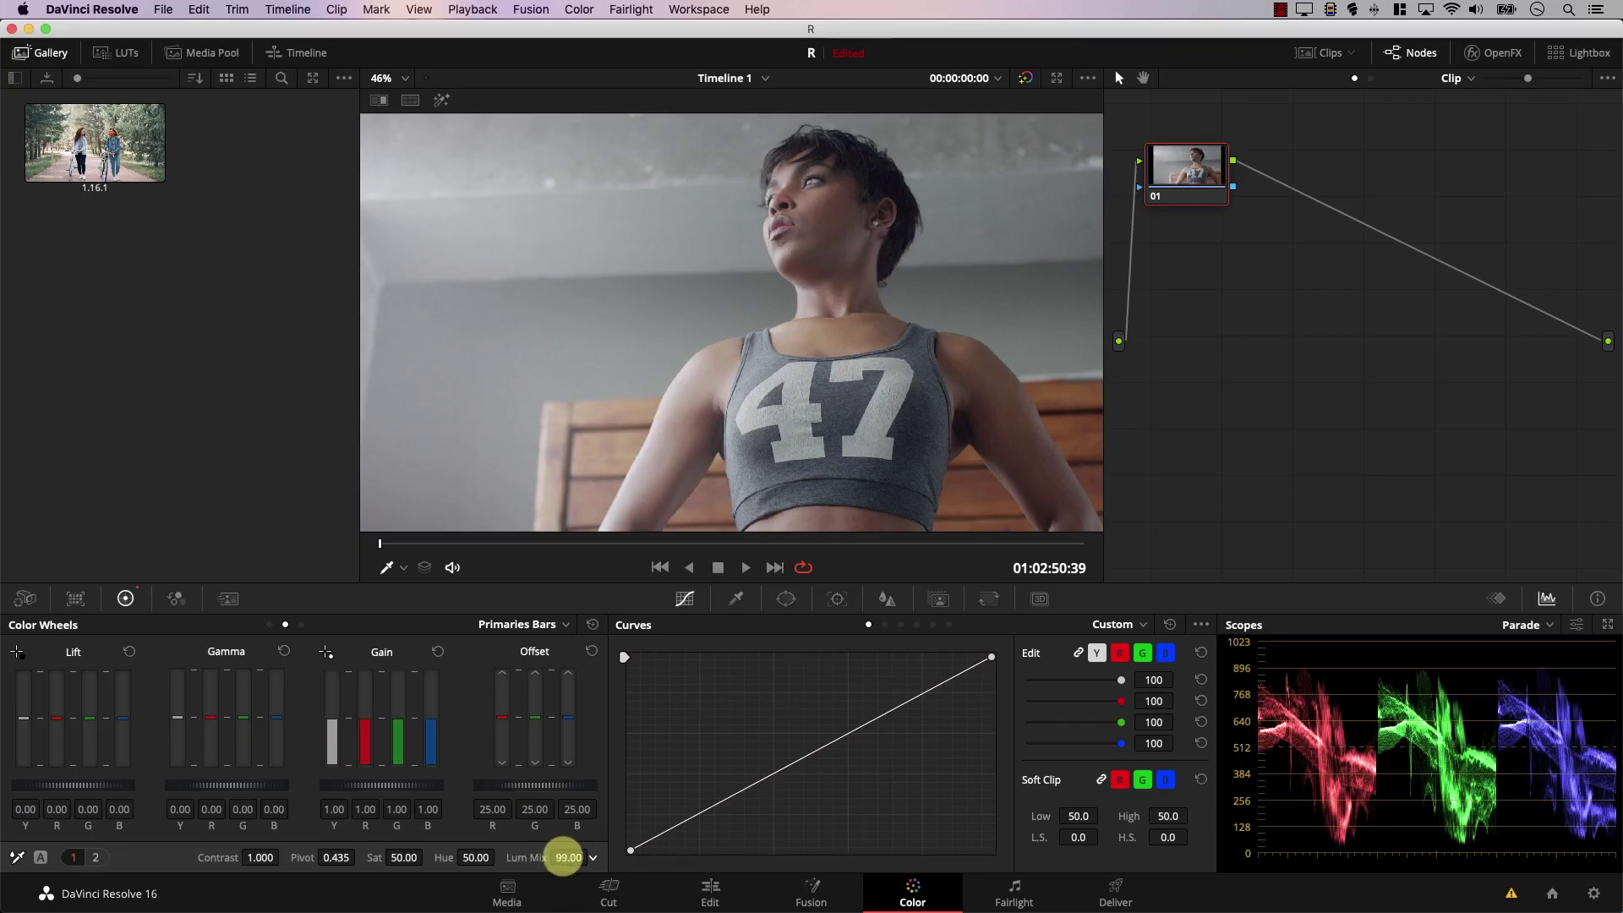
{"action": "left_click_drag", "start_coordinate": [565, 857], "coordinate": [426, 858]}
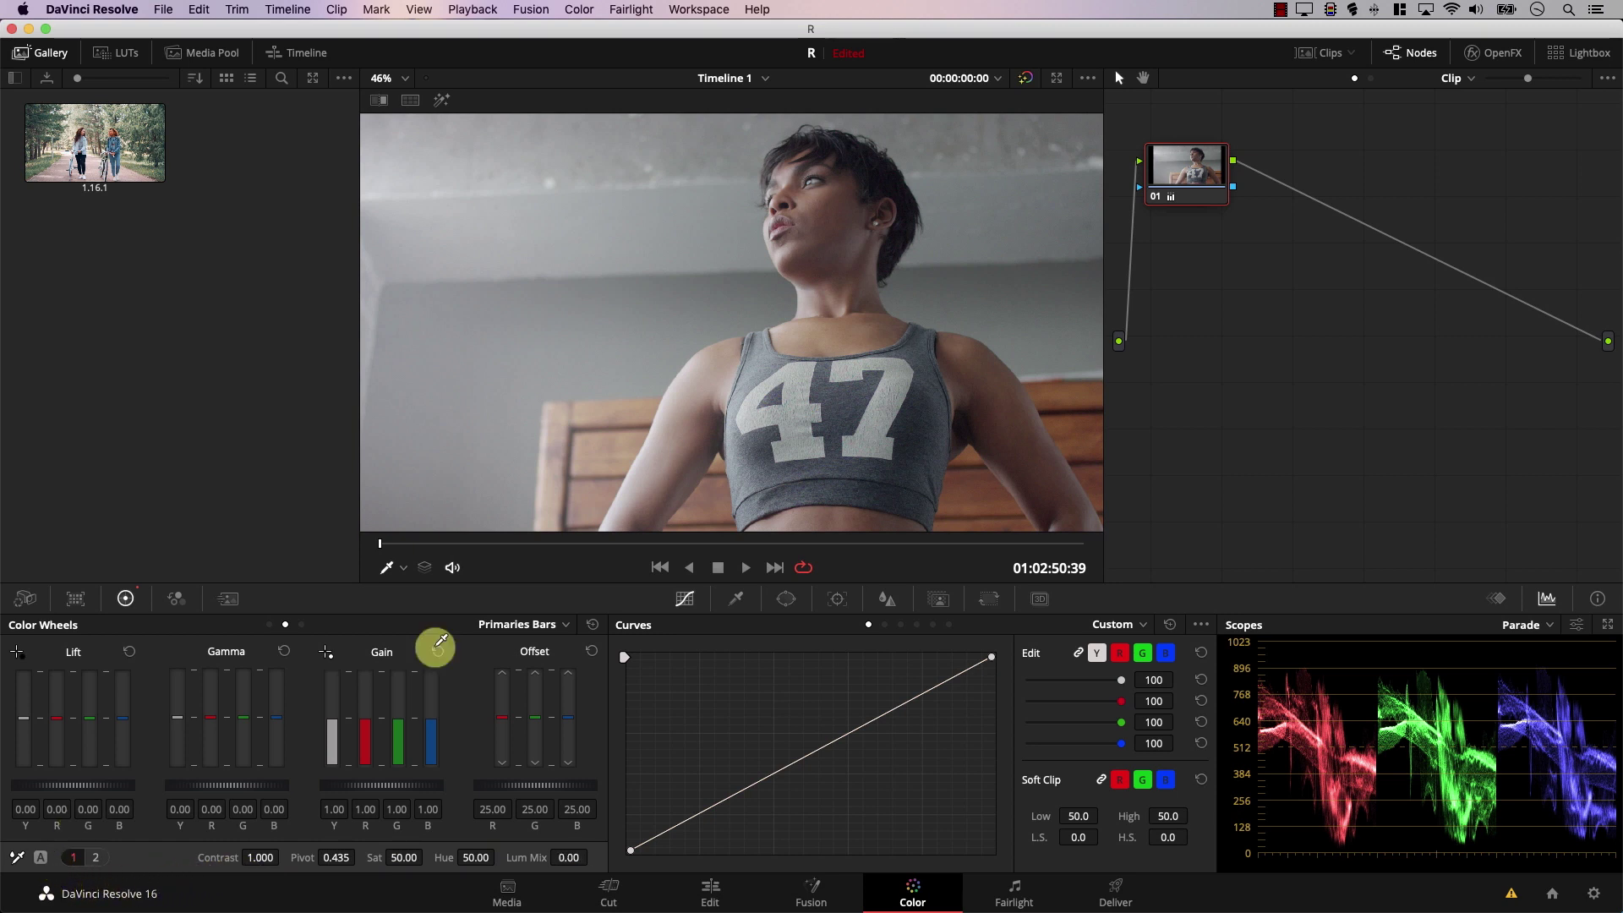
Add serial node 02 after node 01 from the Color > Nodes menu.
{"action": "left_click", "coordinate": [574, 9]}
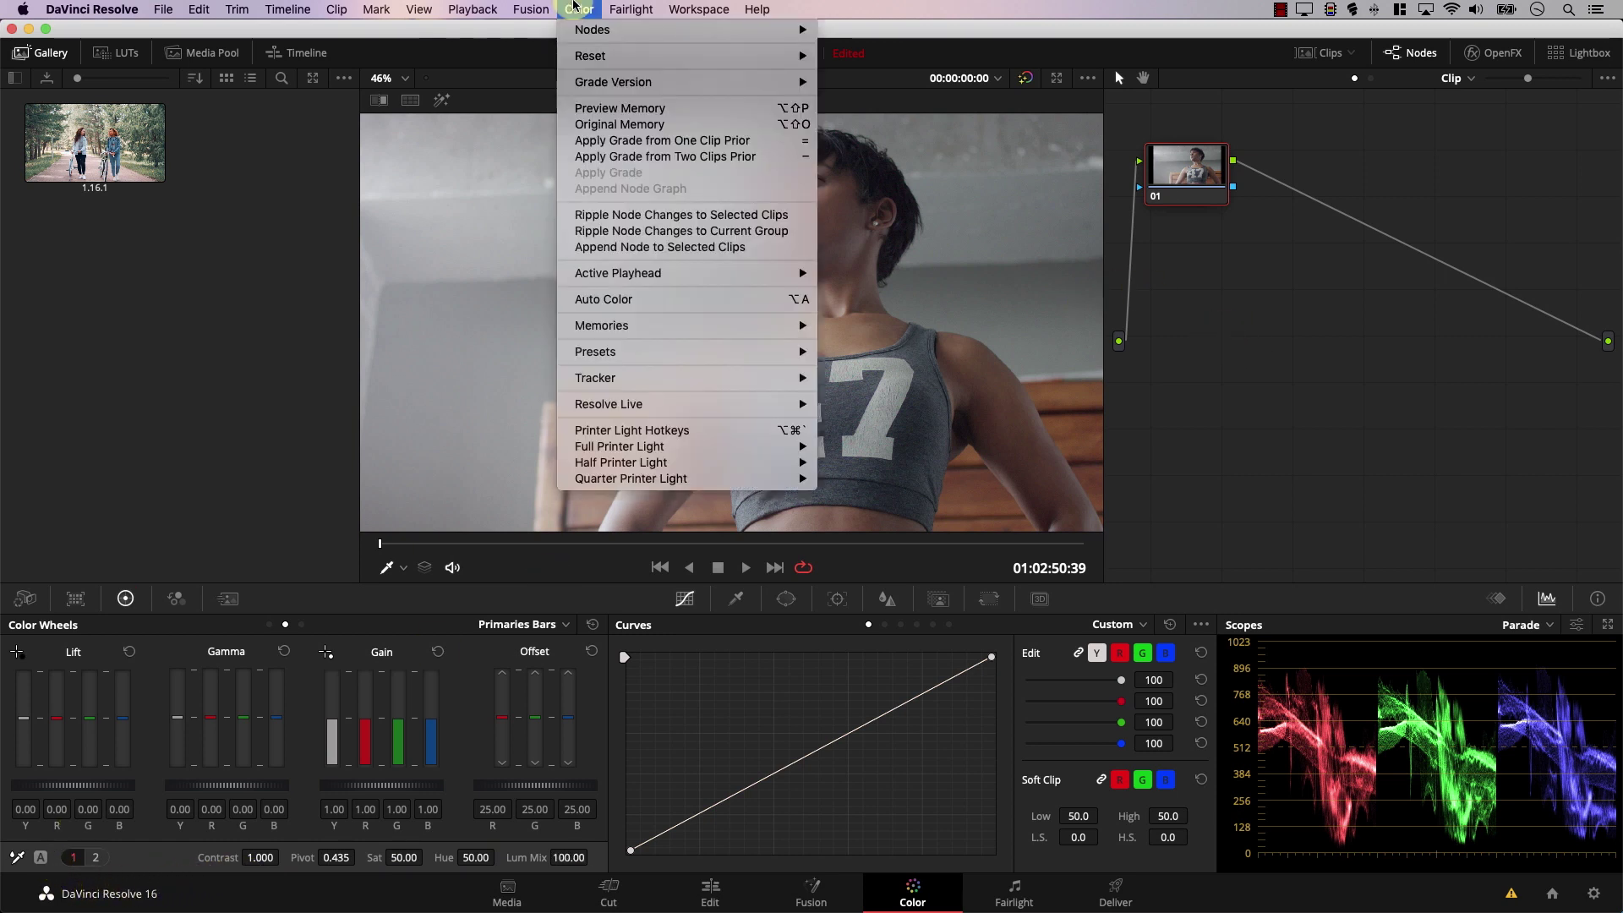
{"action": "mouse_move", "coordinate": [710, 29]}
{"action": "left_click", "coordinate": [870, 66]}
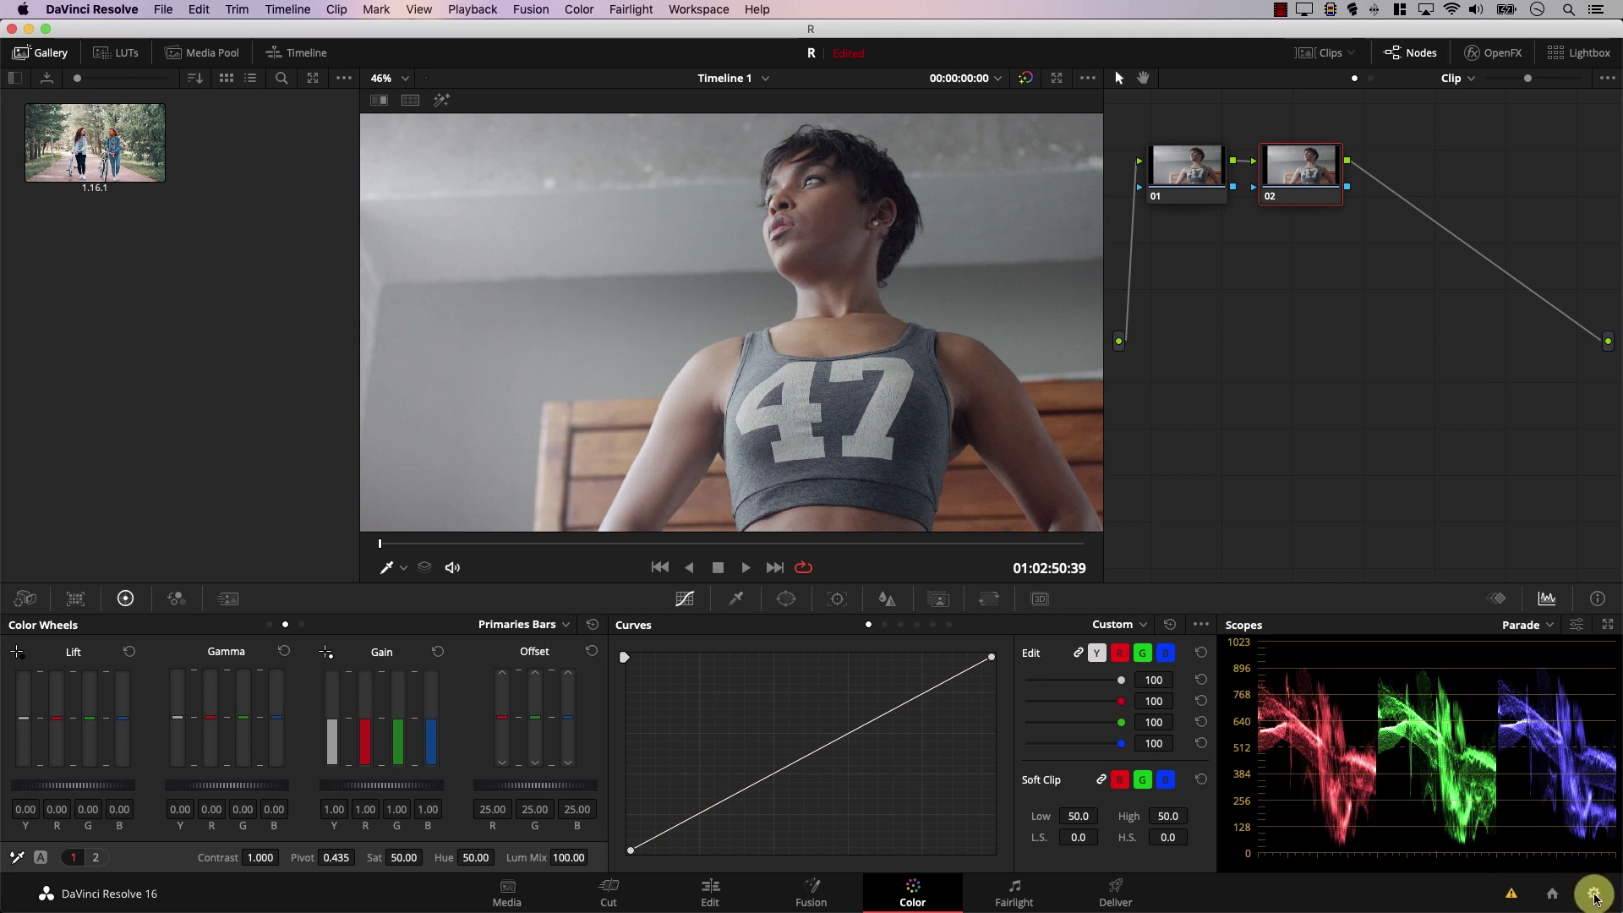
Enable 'Luminance mixer defaults to zero' and save, making node 02's Lum Mix read 0.00.
{"action": "left_click", "coordinate": [1594, 892]}
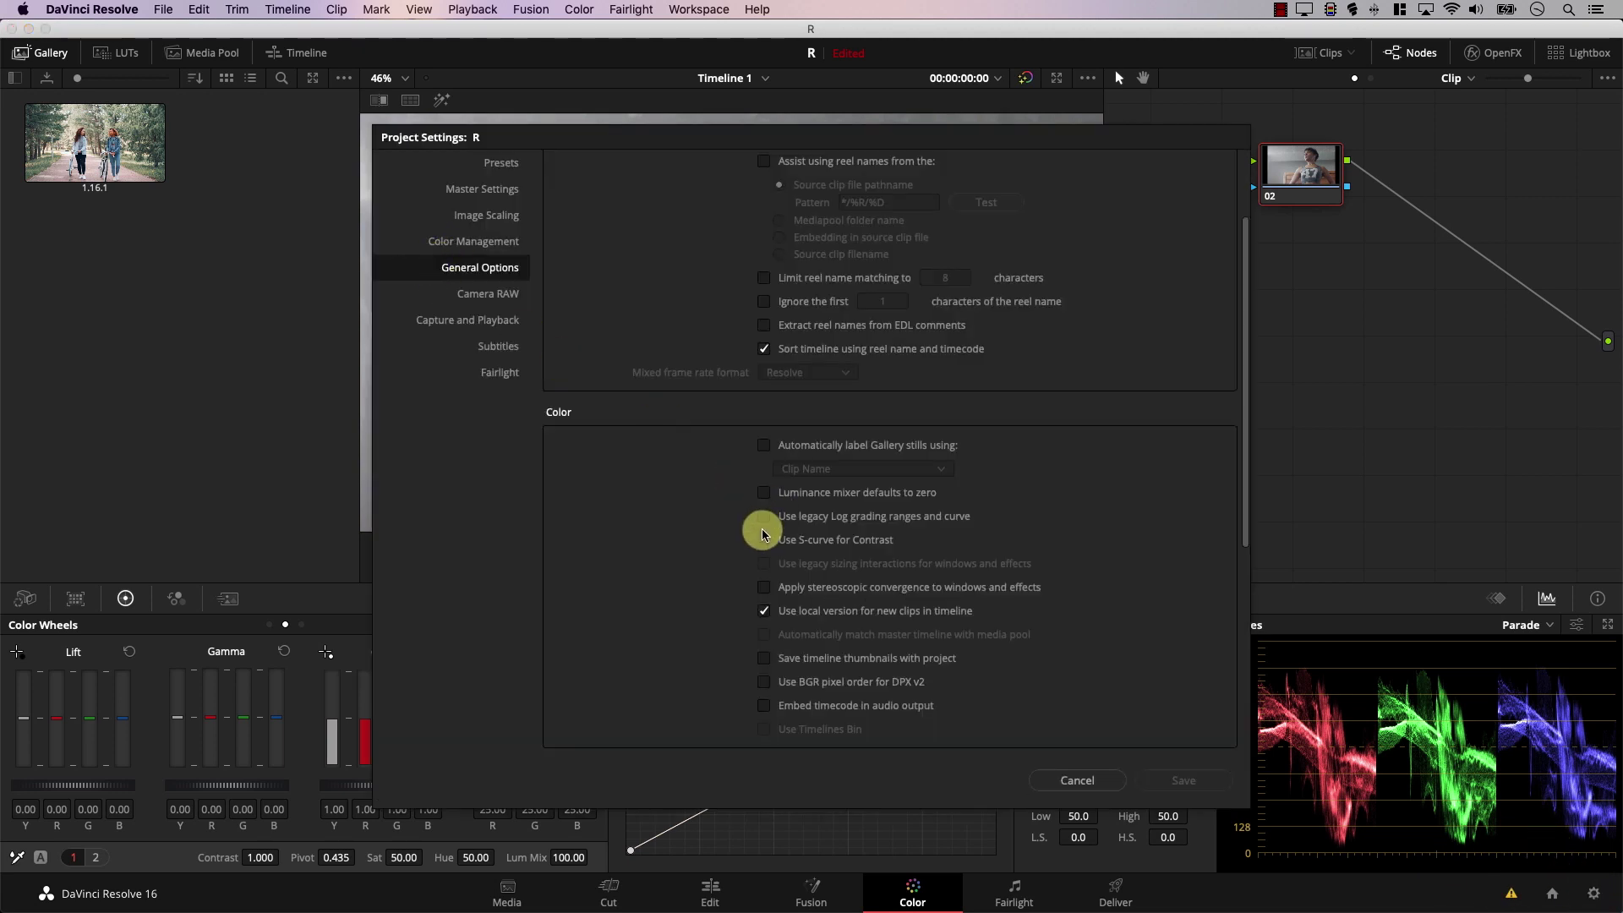
{"action": "left_click", "coordinate": [765, 494]}
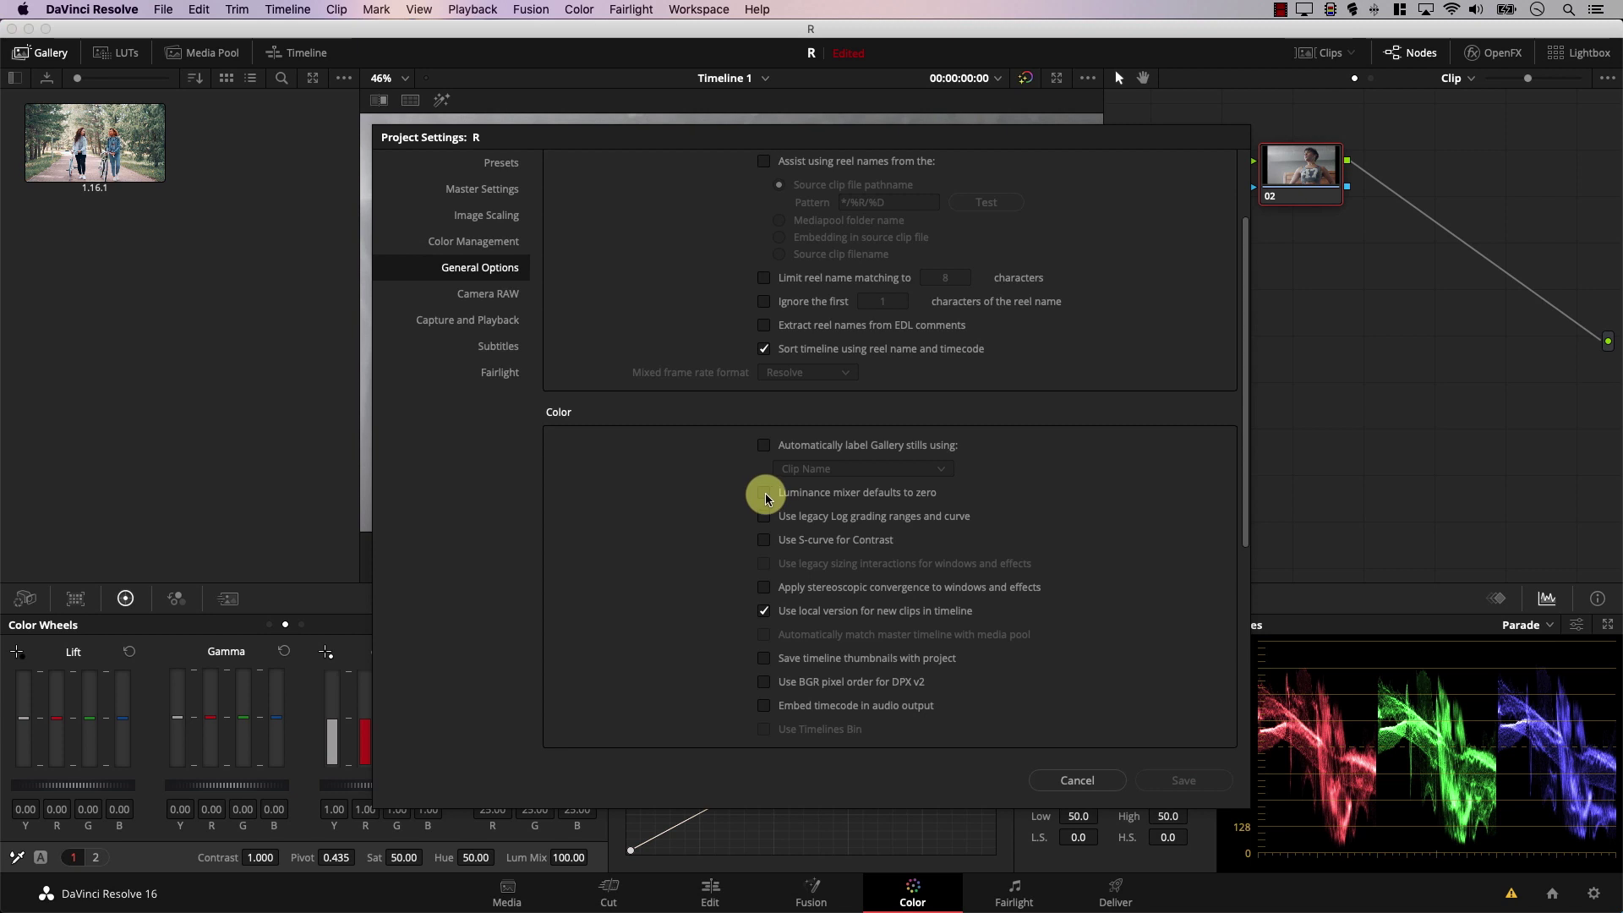
{"action": "left_click", "coordinate": [1183, 782]}
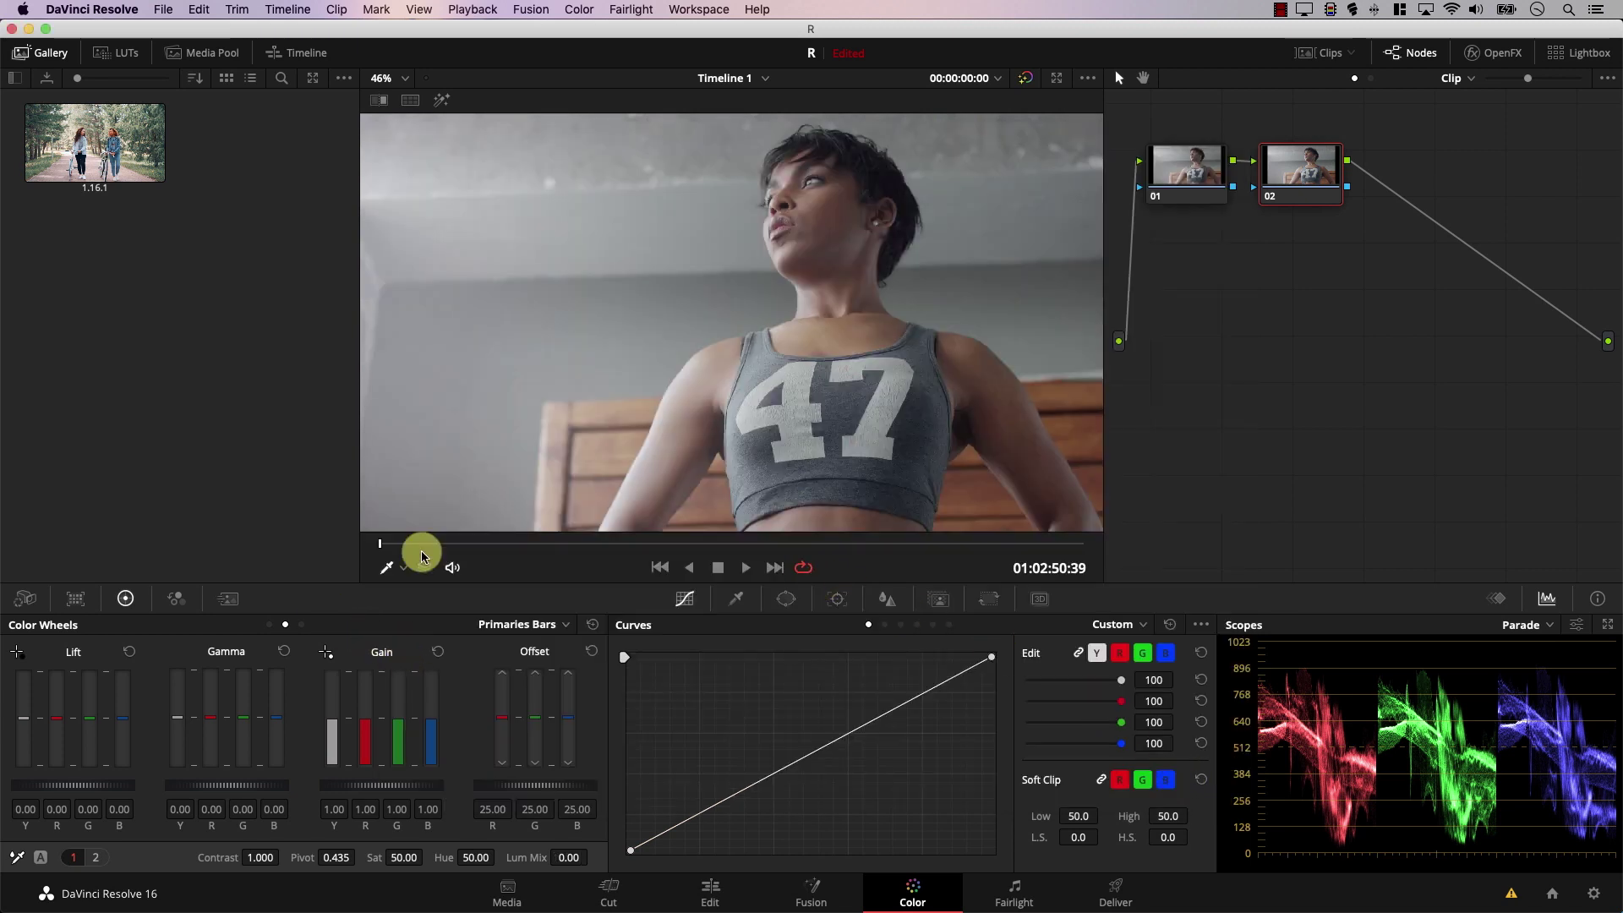
Add serial node 03 after node 02 from the Color > Nodes menu.
{"action": "left_click", "coordinate": [574, 12]}
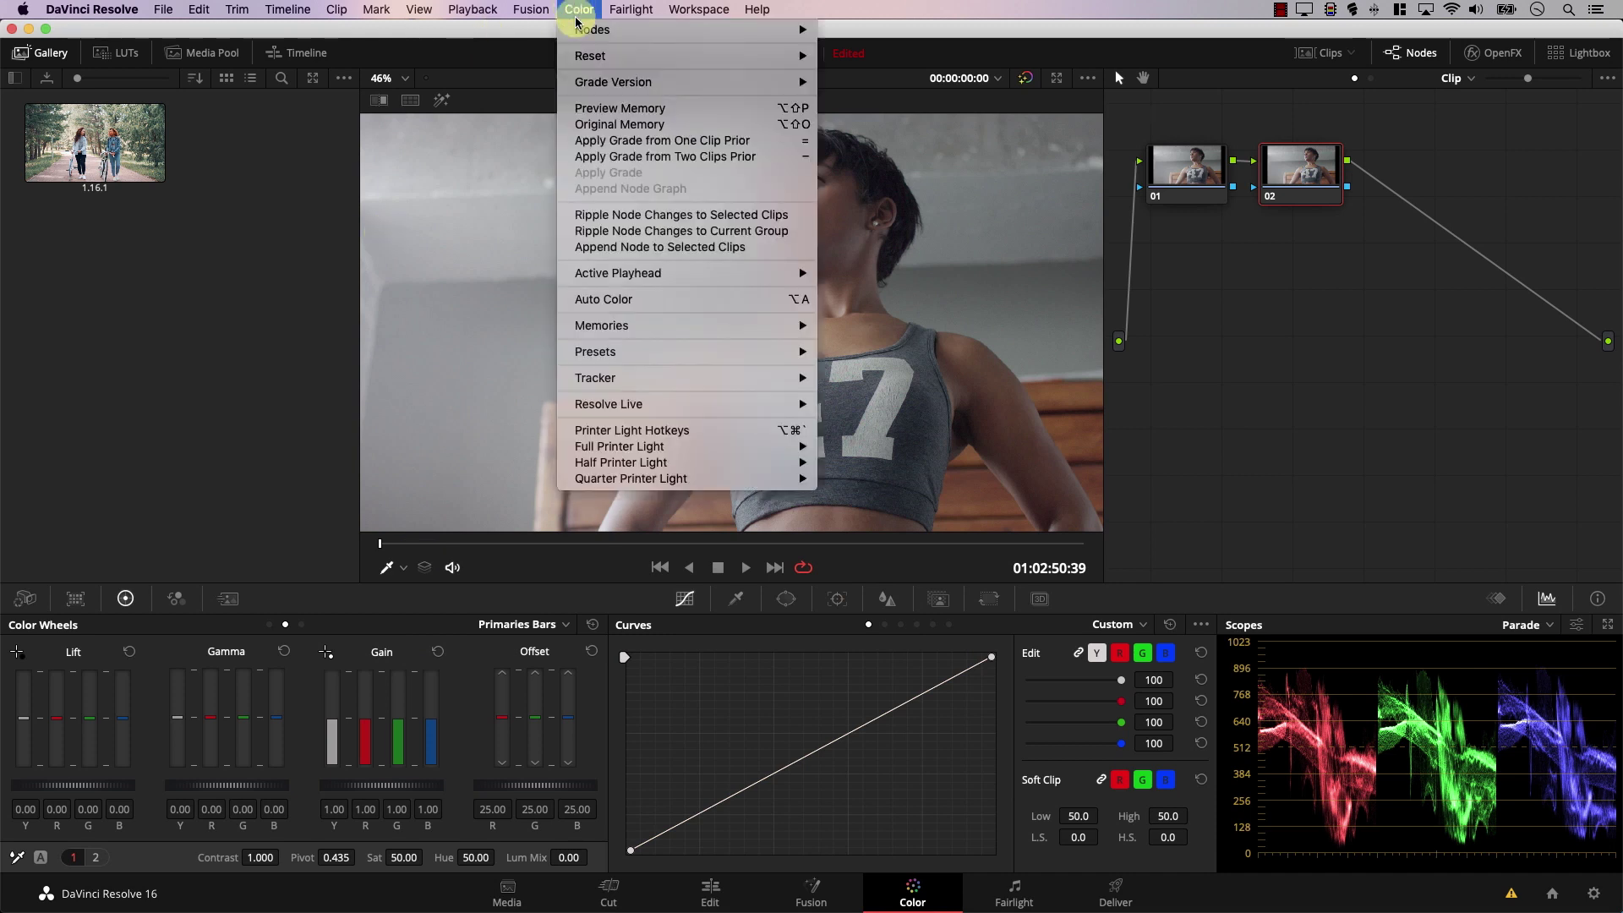
{"action": "mouse_move", "coordinate": [695, 32]}
{"action": "left_click", "coordinate": [921, 79]}
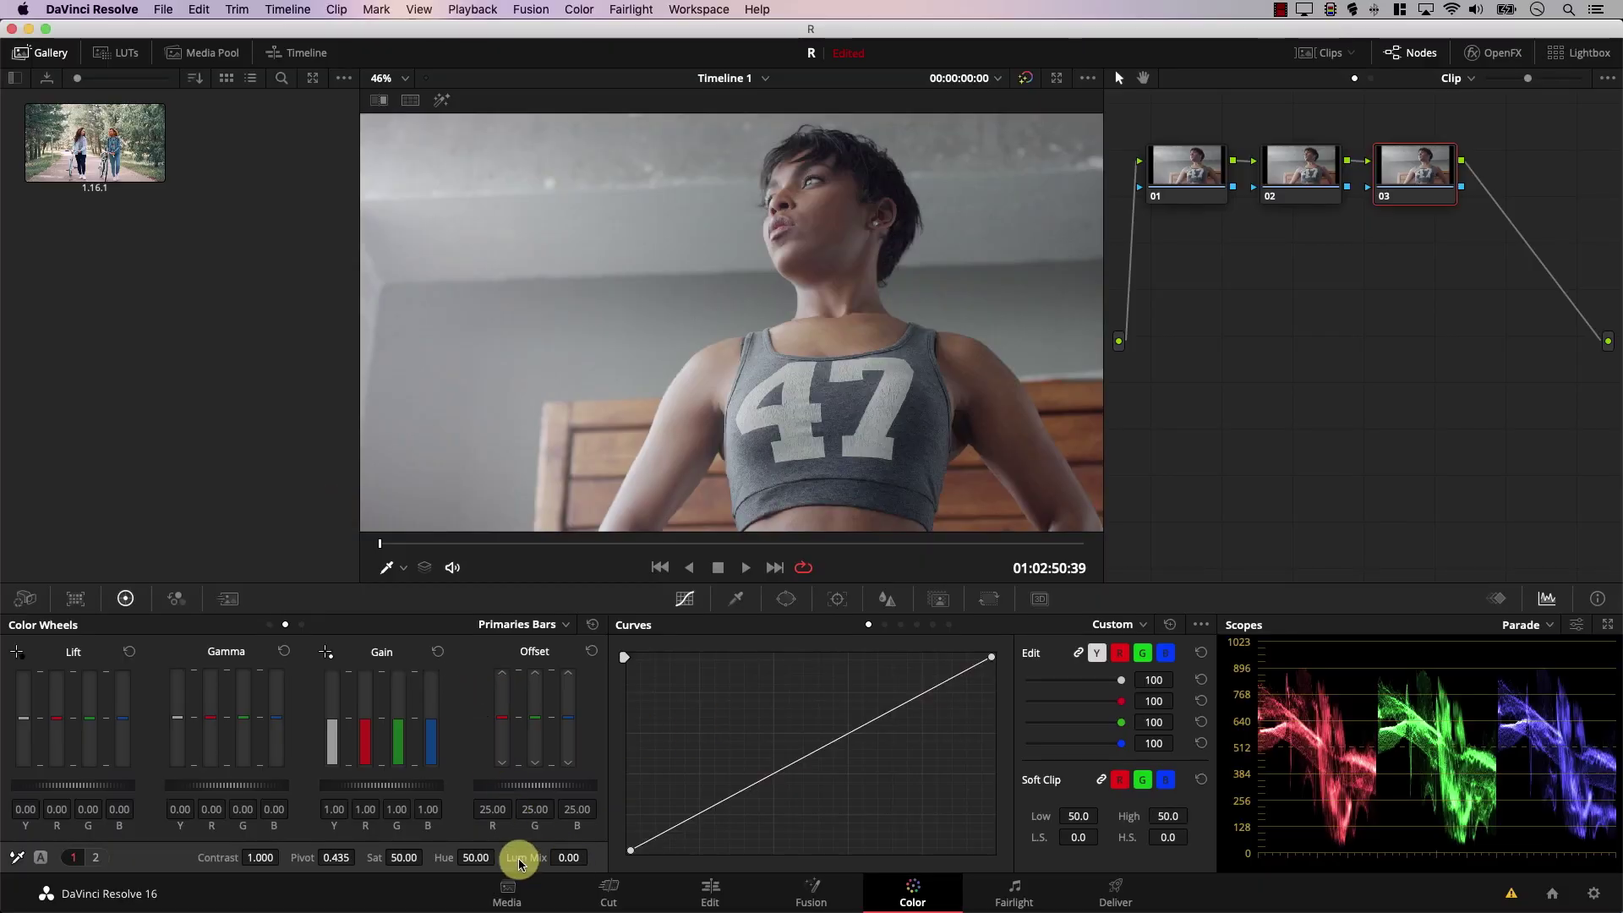
Test green Gain and Saturation 100 on node 03, then reset the grade back to a single node 01.
{"action": "mouse_move", "coordinate": [396, 735]}
{"action": "left_mouse_down"}
{"action": "mouse_move", "coordinate": [396, 720]}
{"action": "mouse_move", "coordinate": [388, 772]}
{"action": "mouse_move", "coordinate": [395, 710]}
{"action": "mouse_move", "coordinate": [388, 746]}
{"action": "left_mouse_up"}
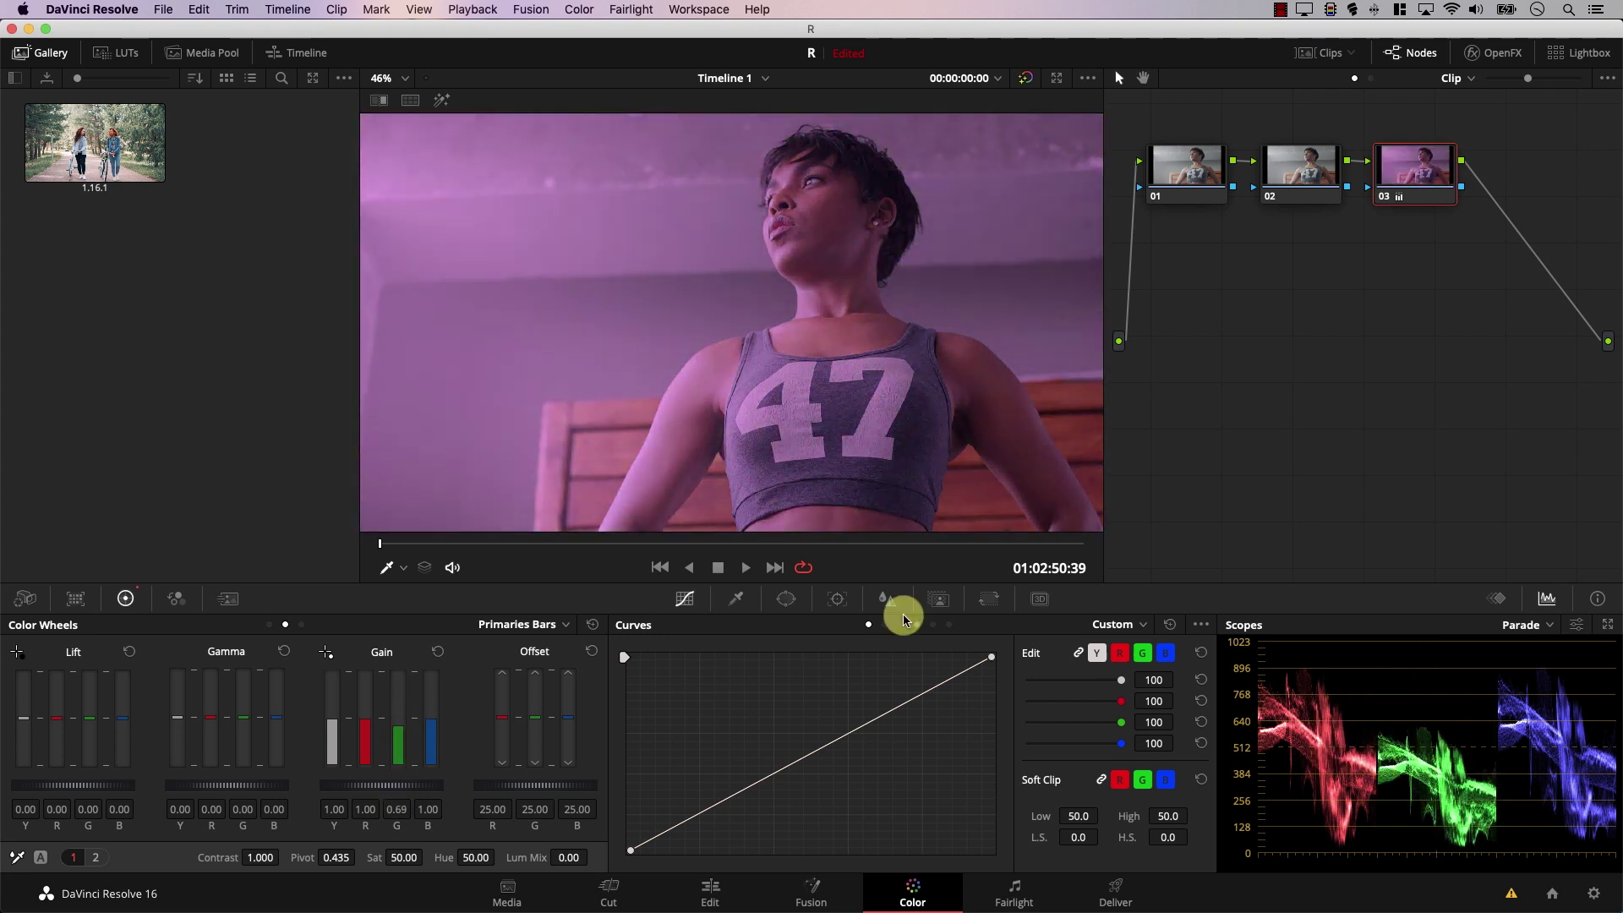
{"action": "left_click", "coordinate": [591, 625]}
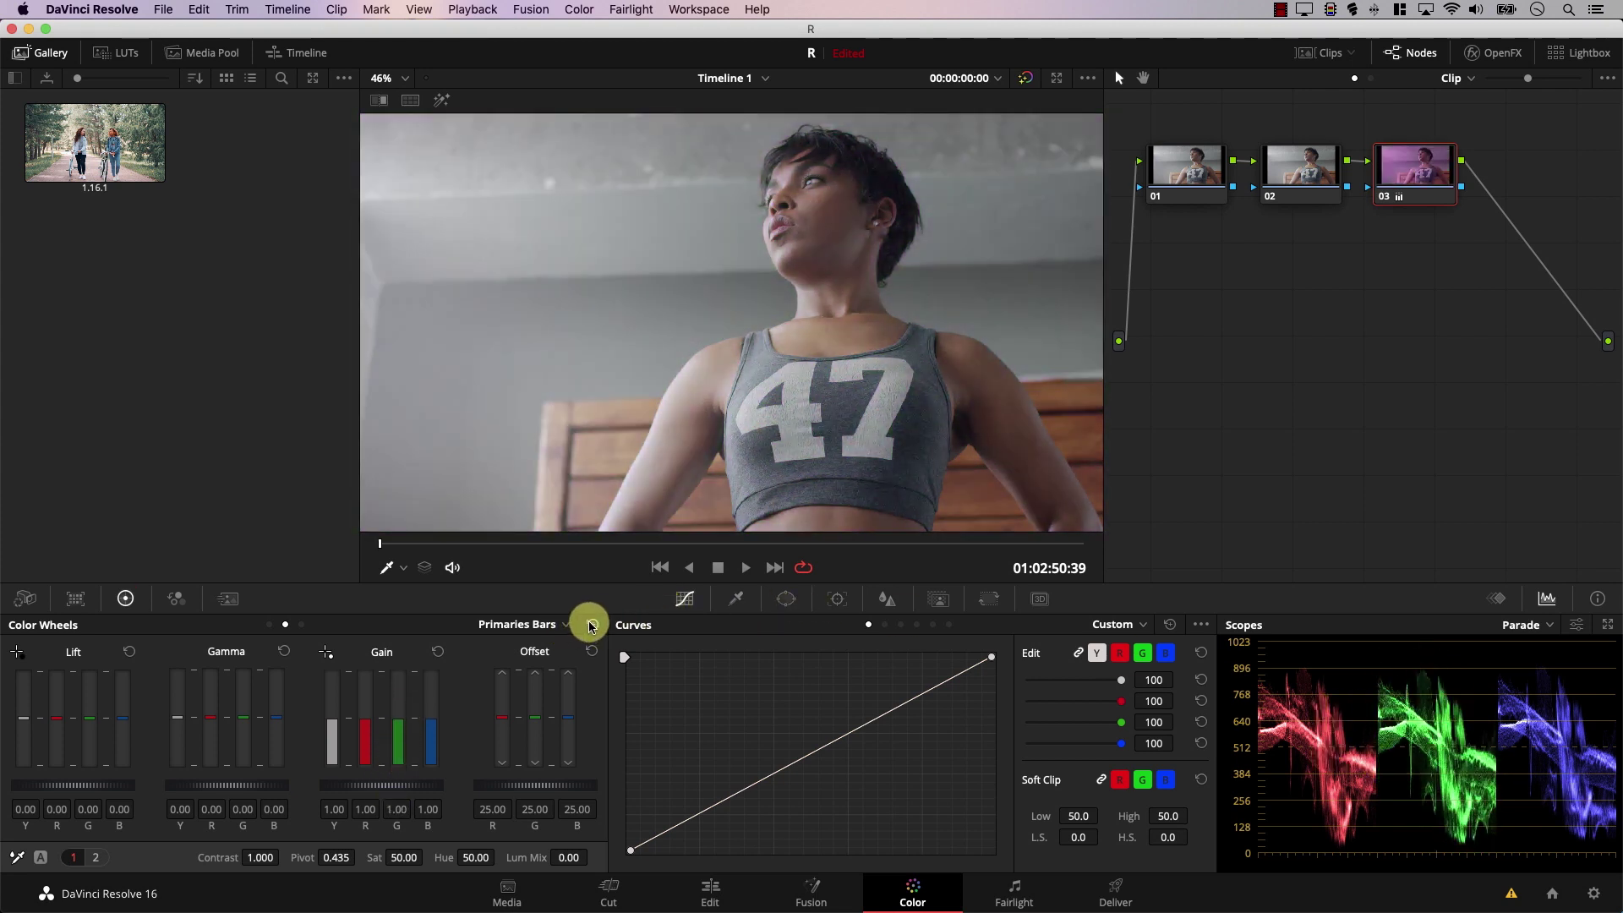
{"action": "left_click_drag", "start_coordinate": [395, 855], "coordinate": [640, 860]}
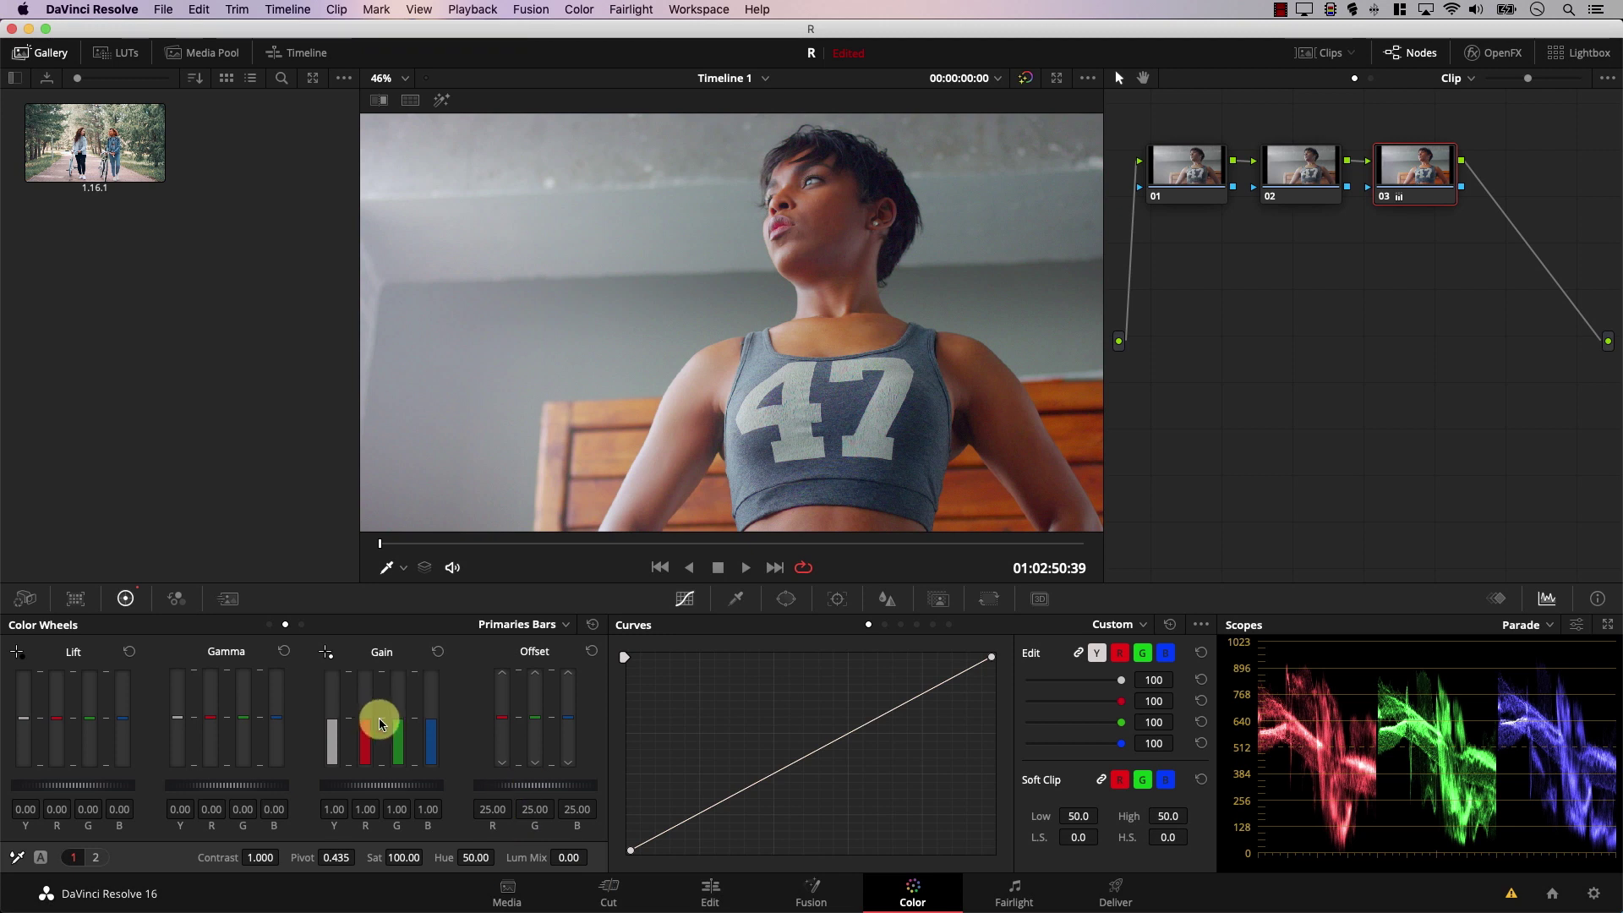
{"action": "left_click_drag", "start_coordinate": [399, 724], "coordinate": [396, 662]}
{"action": "key", "text": "super+Home"}
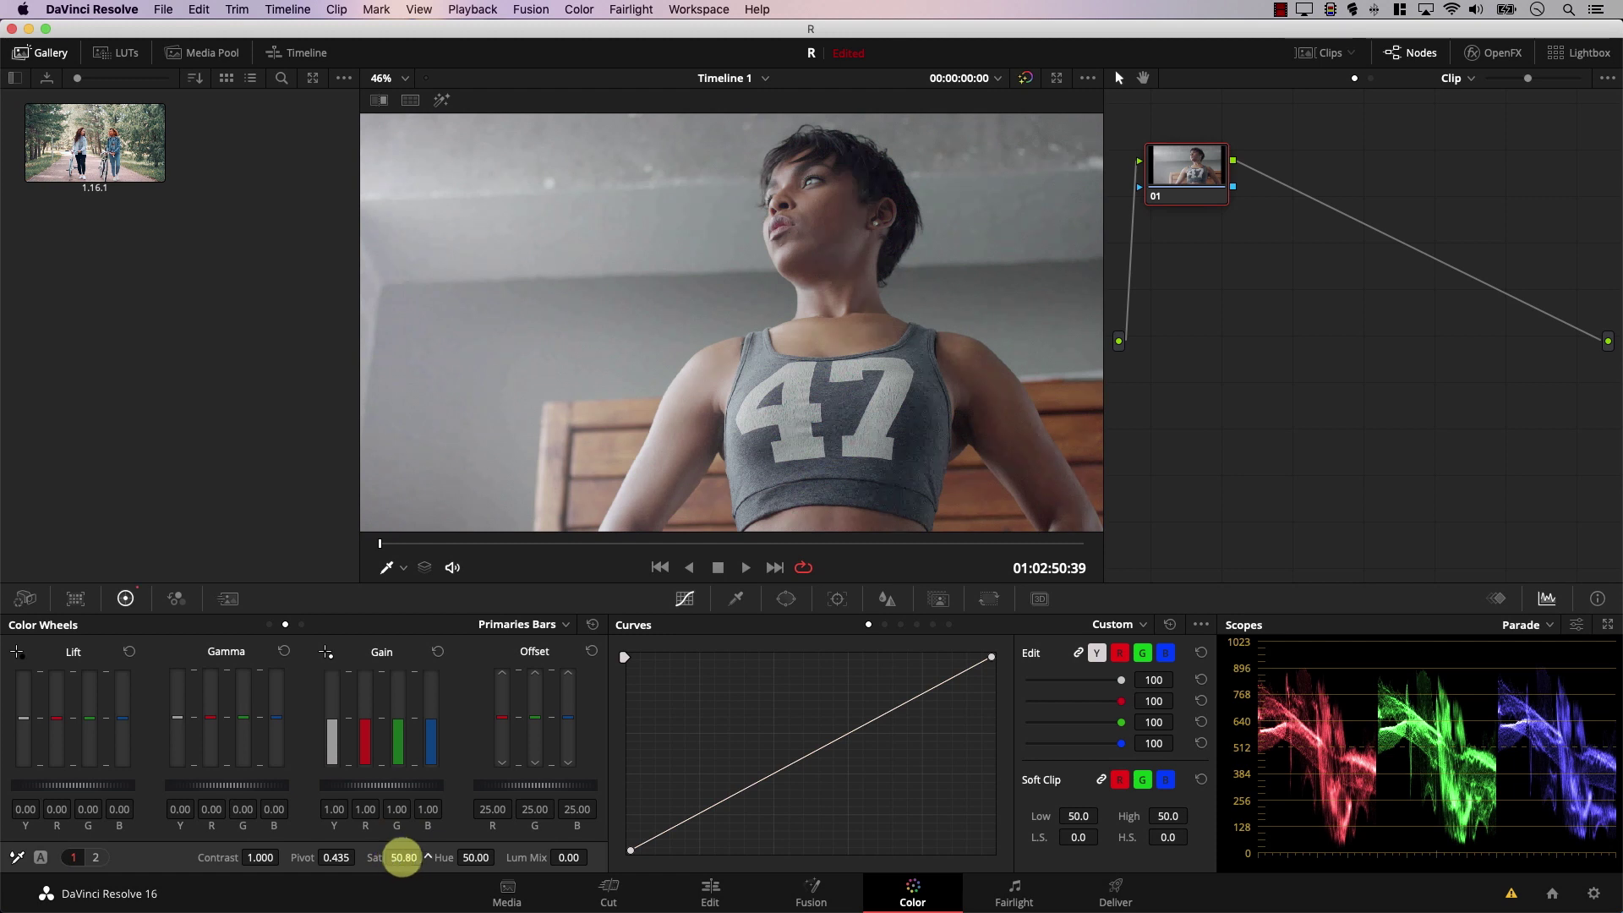
Raise node 01 saturation to about 99.60, add serial node 02, and lift its green gain to 1.18.
{"action": "left_click_drag", "start_coordinate": [404, 858], "coordinate": [594, 866]}
{"action": "left_click", "coordinate": [800, 317]}
{"action": "left_click", "coordinate": [576, 12]}
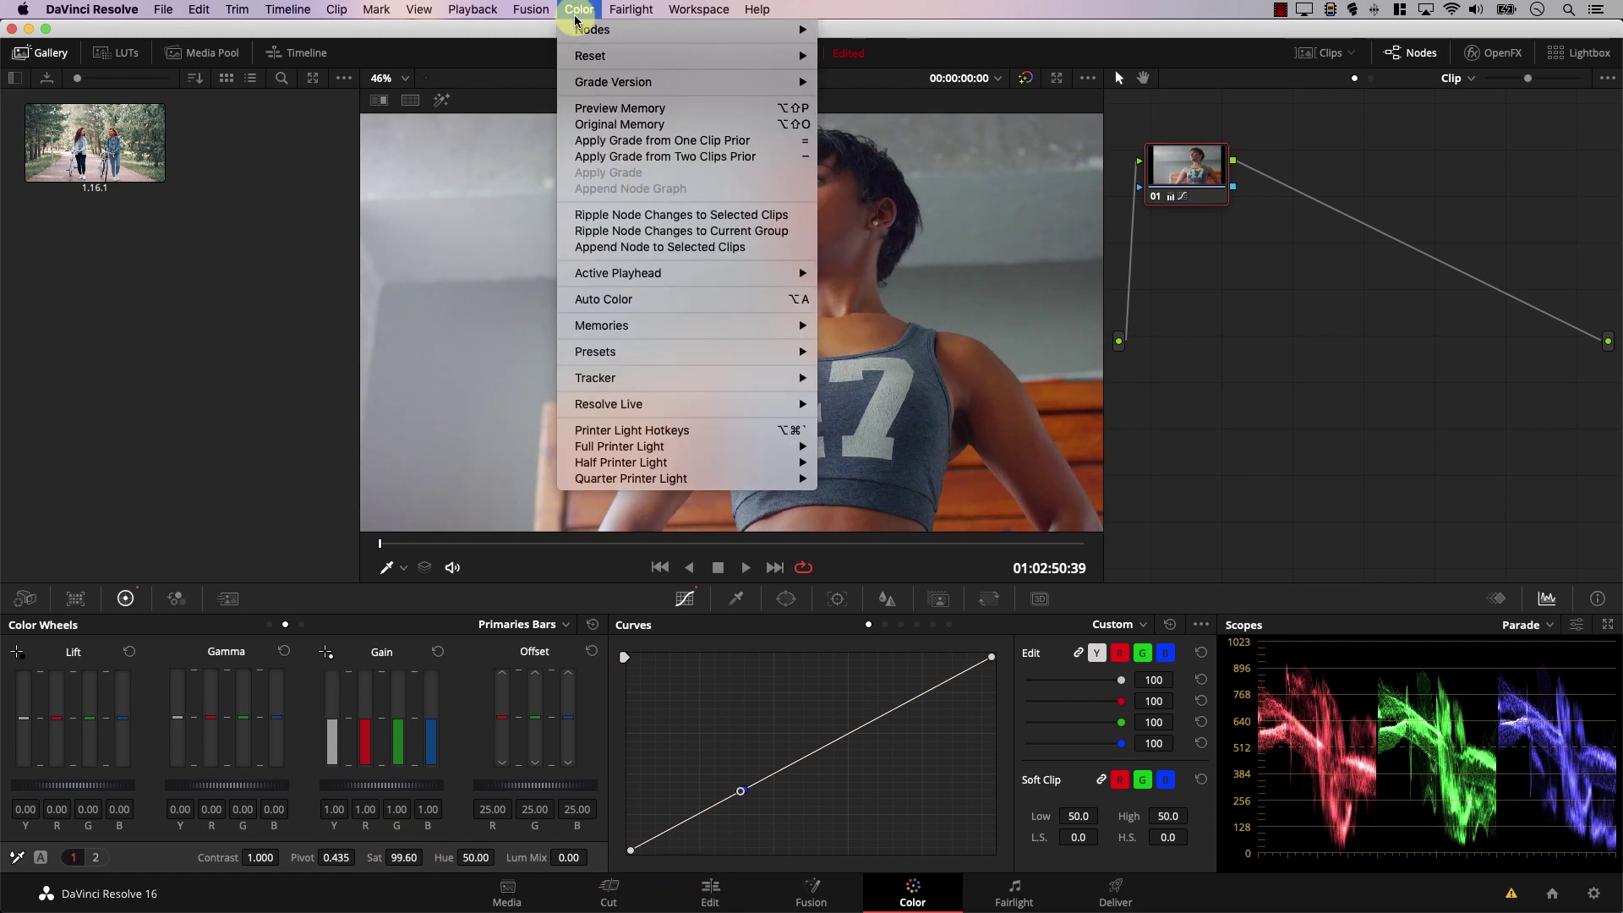
{"action": "mouse_move", "coordinate": [580, 29]}
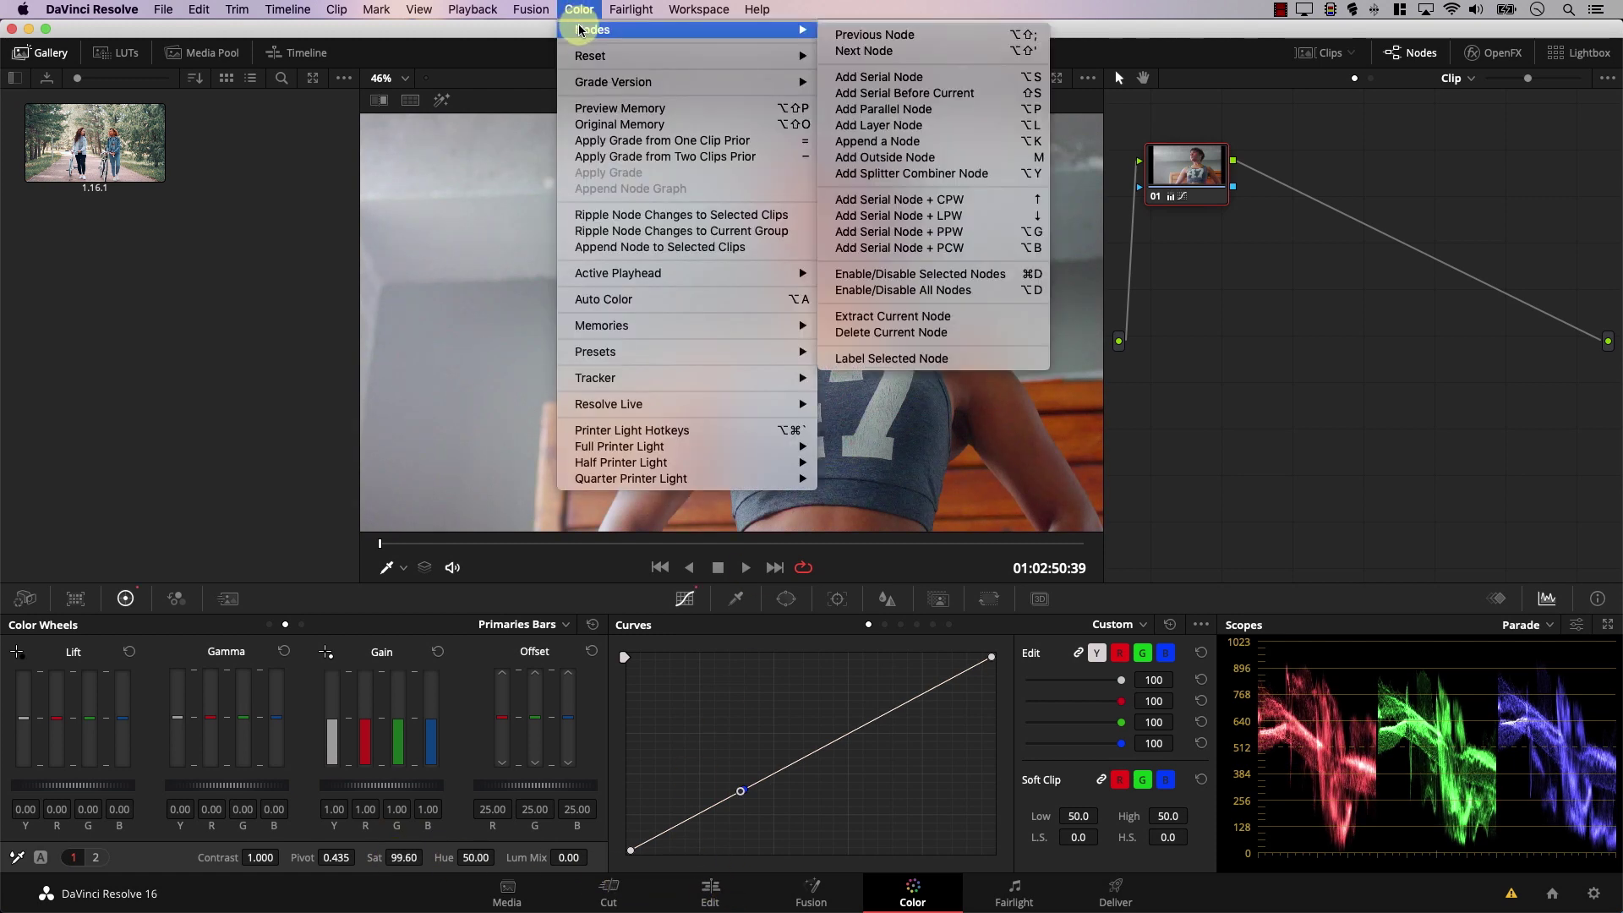
{"action": "left_click", "coordinate": [972, 81]}
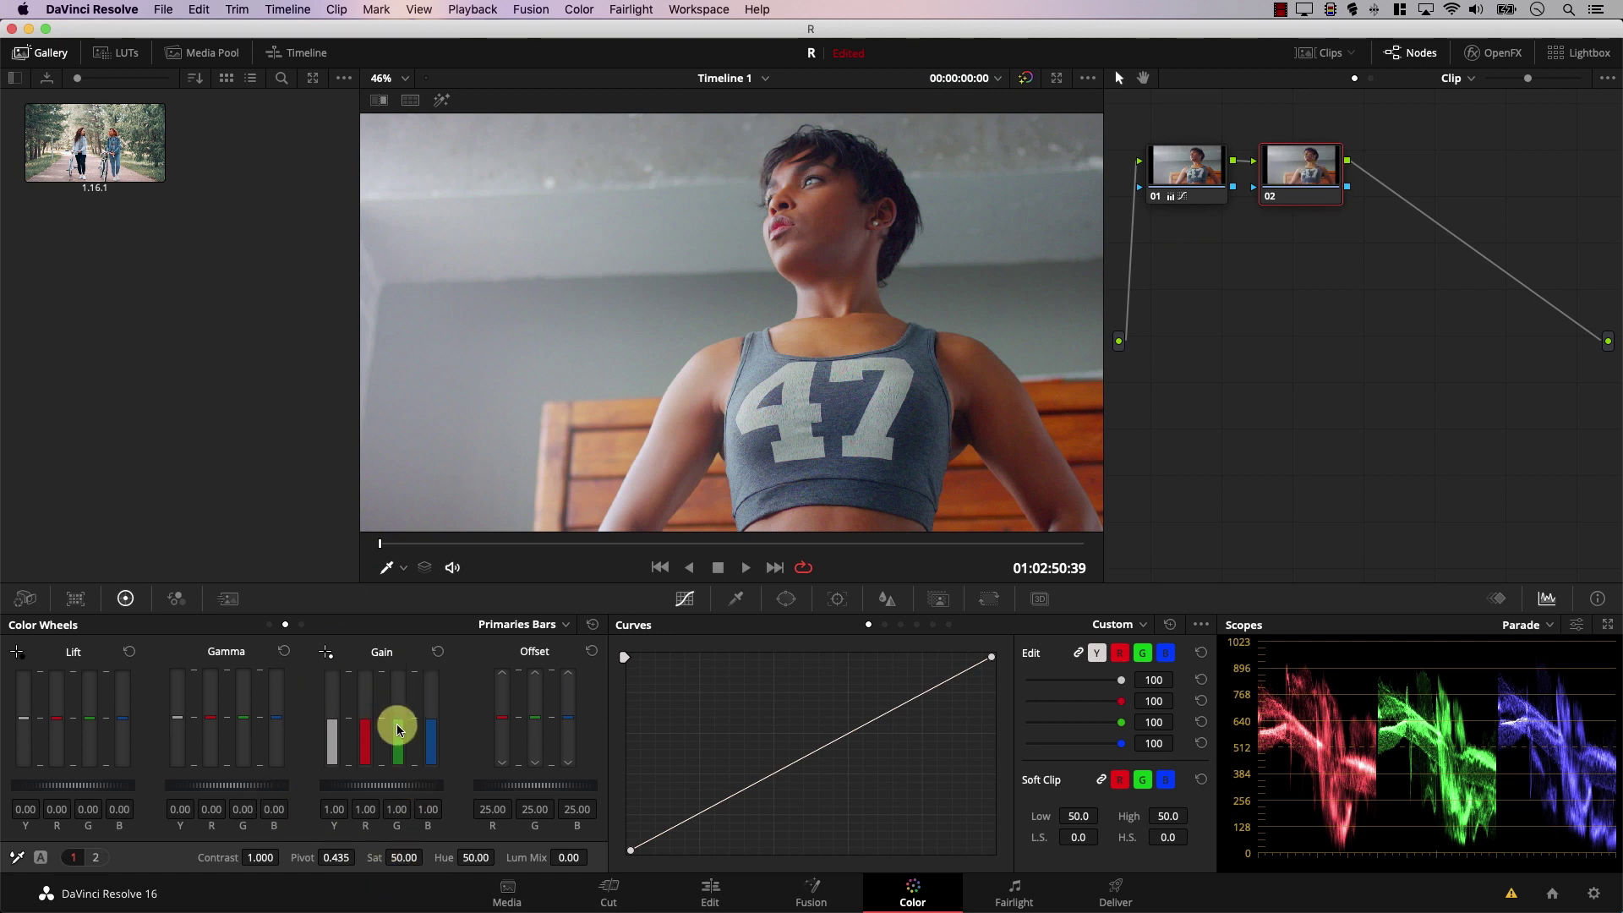
{"action": "mouse_move", "coordinate": [397, 724]}
{"action": "left_mouse_down"}
{"action": "mouse_move", "coordinate": [396, 759]}
{"action": "mouse_move", "coordinate": [394, 705]}
{"action": "mouse_move", "coordinate": [377, 737]}
{"action": "left_mouse_up"}
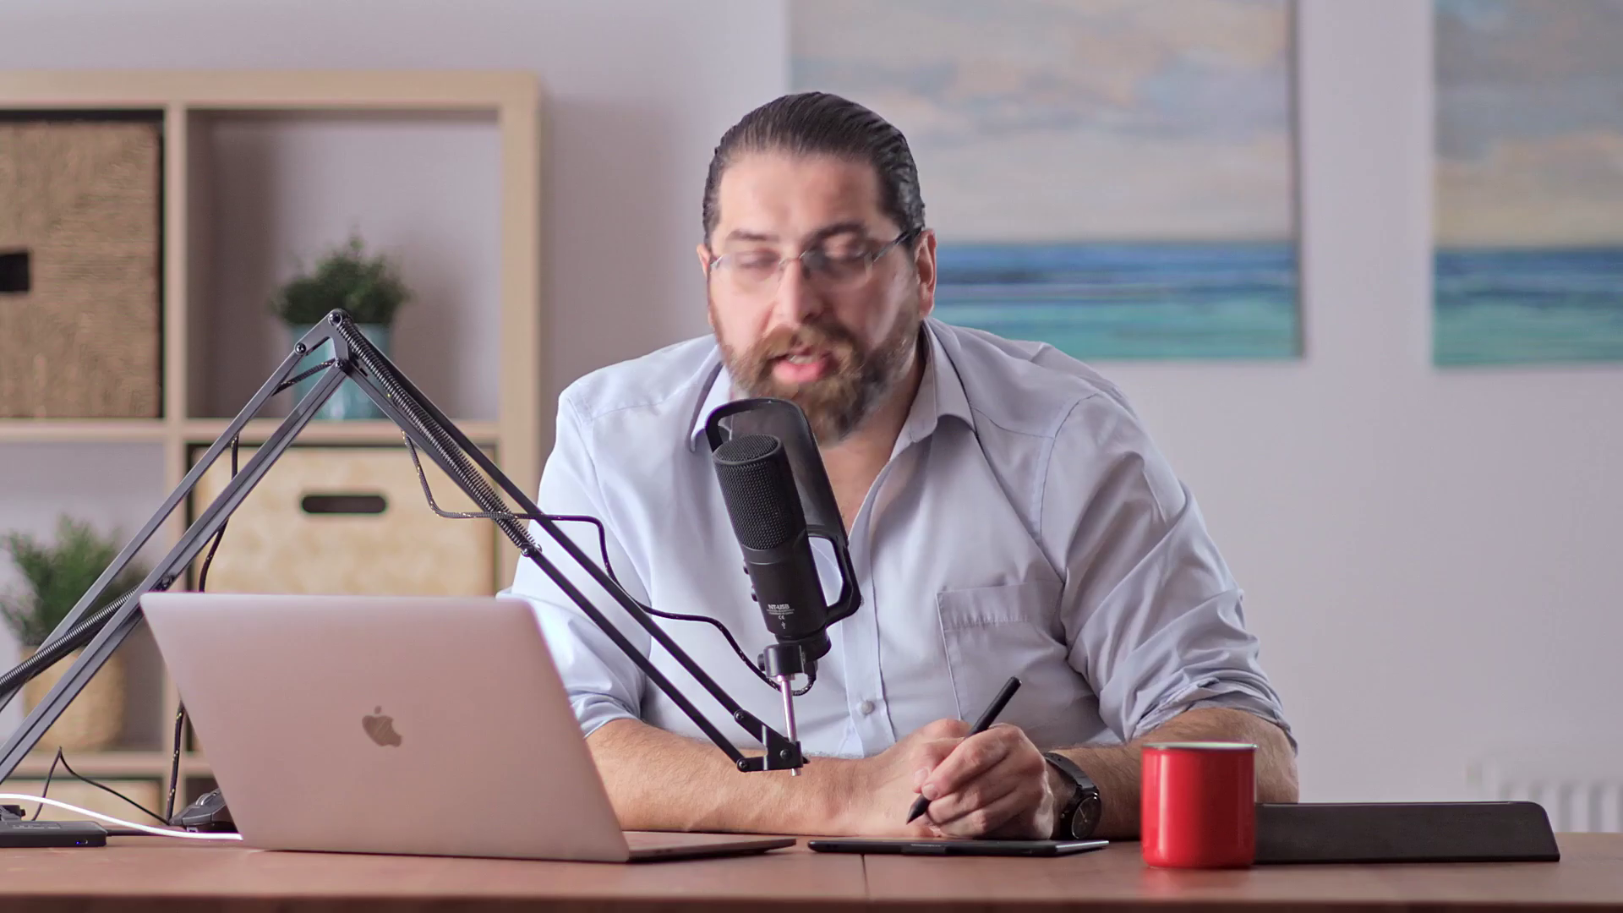